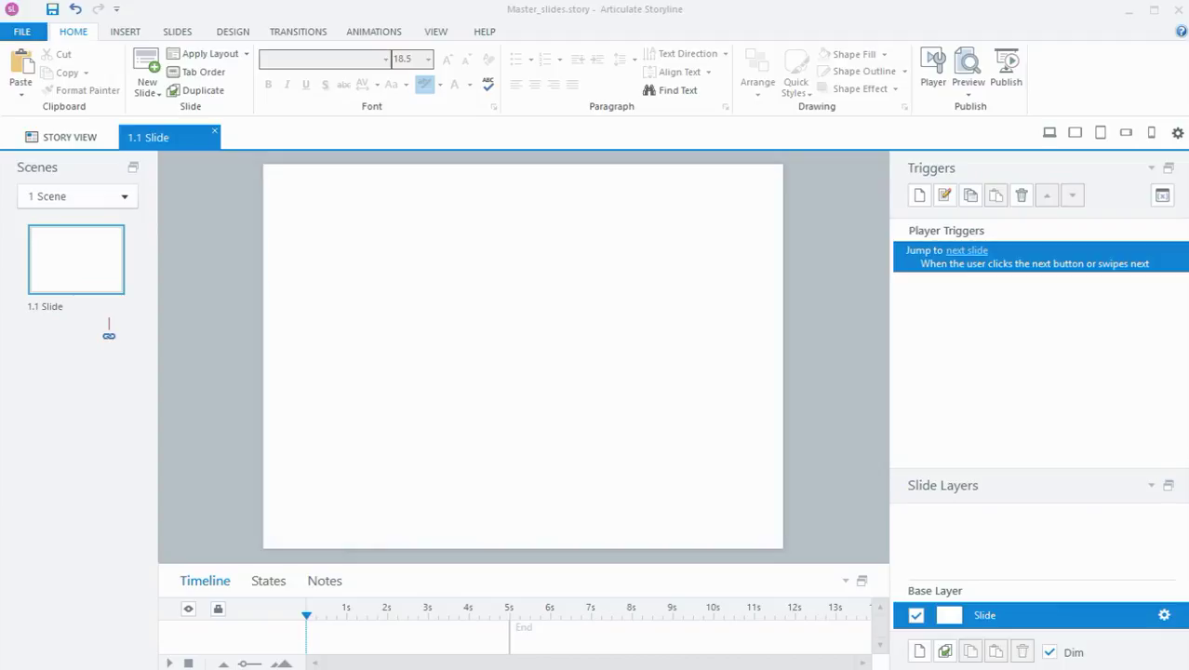
Switch to the slide master view and select the Clean master slide above its layouts
{"action": "left_click", "coordinate": [437, 34]}
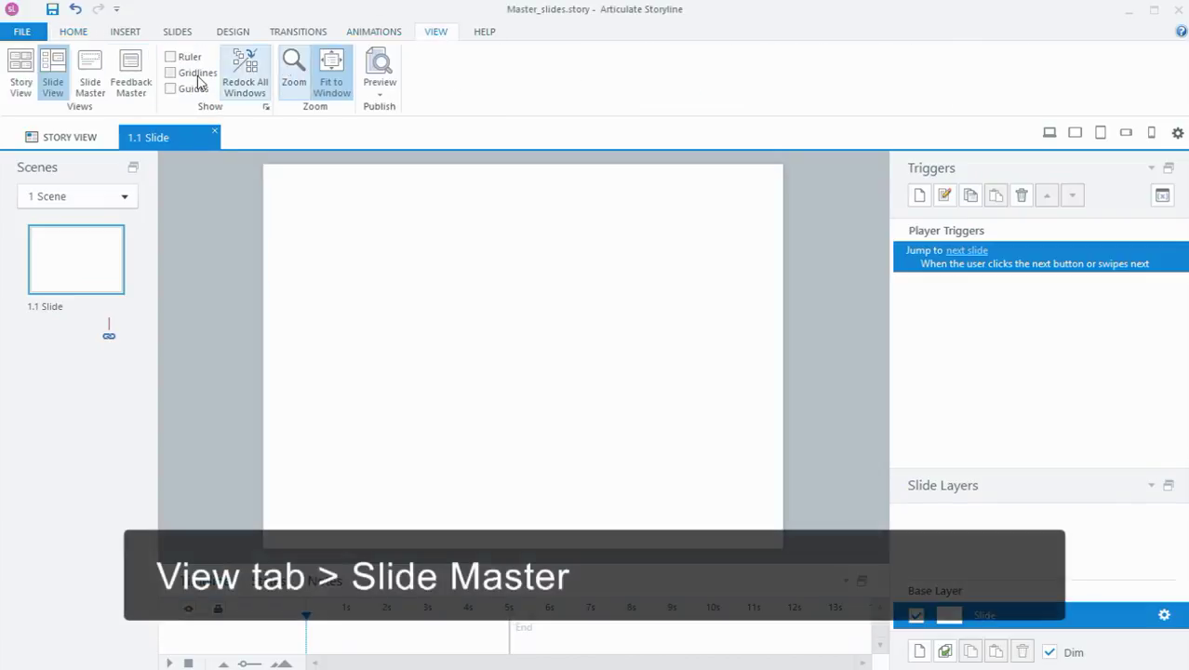
{"action": "left_click", "coordinate": [90, 86]}
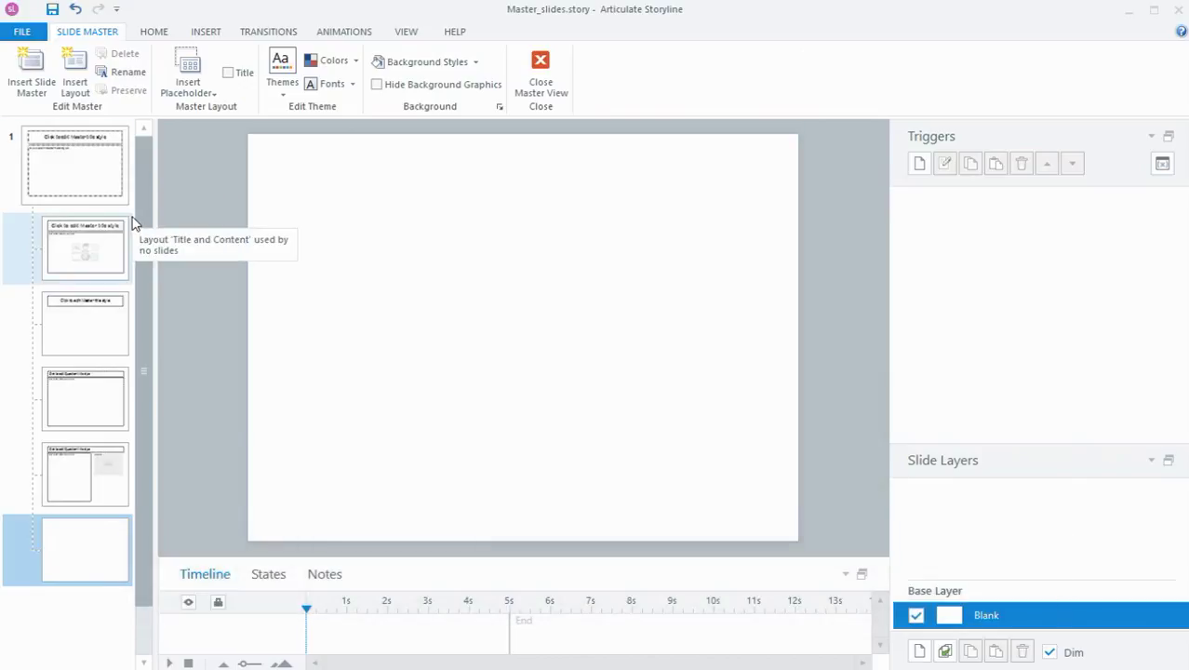
{"action": "left_click", "coordinate": [105, 184]}
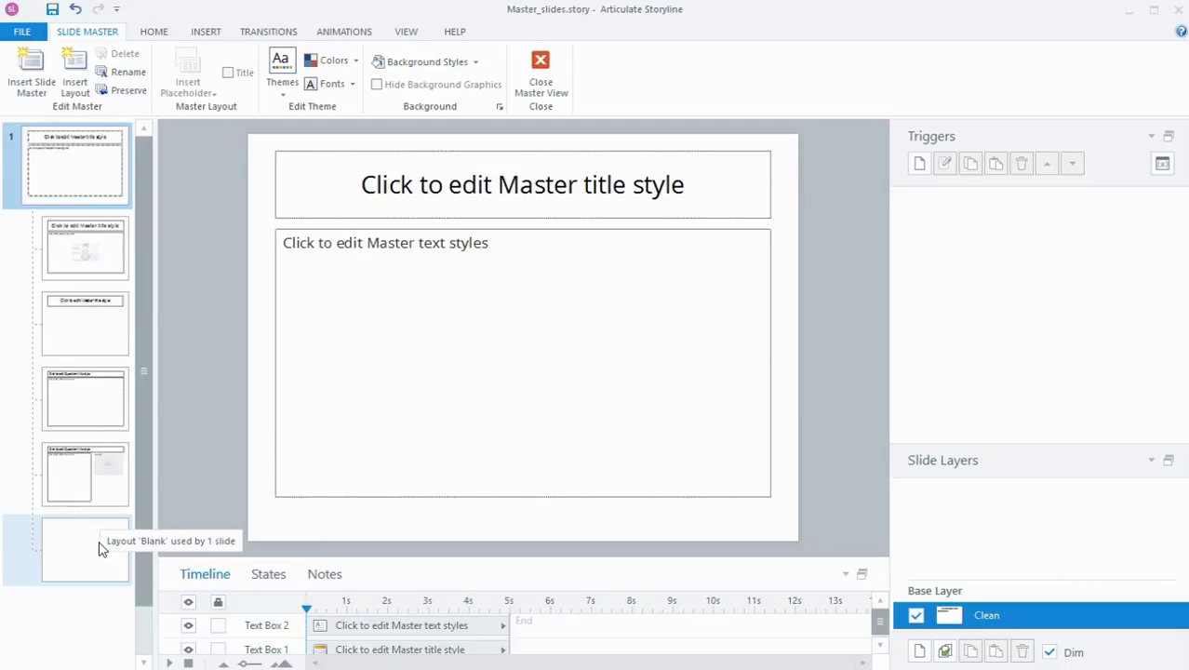
{"action": "left_click", "coordinate": [108, 186]}
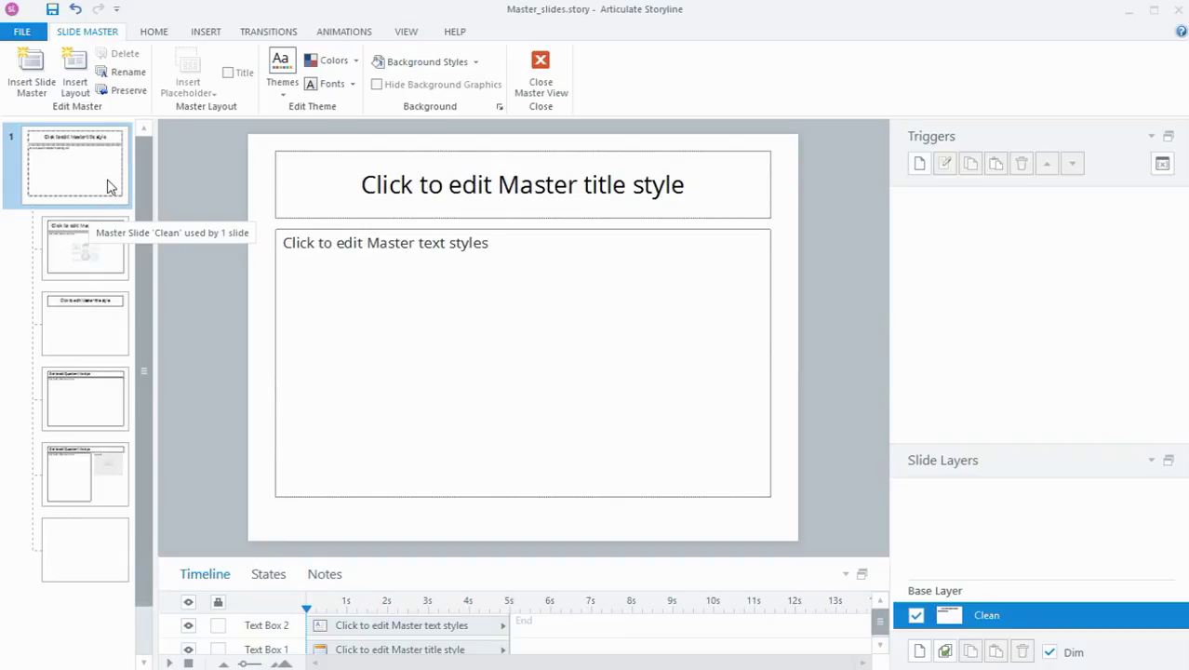
{"action": "left_click", "coordinate": [108, 186]}
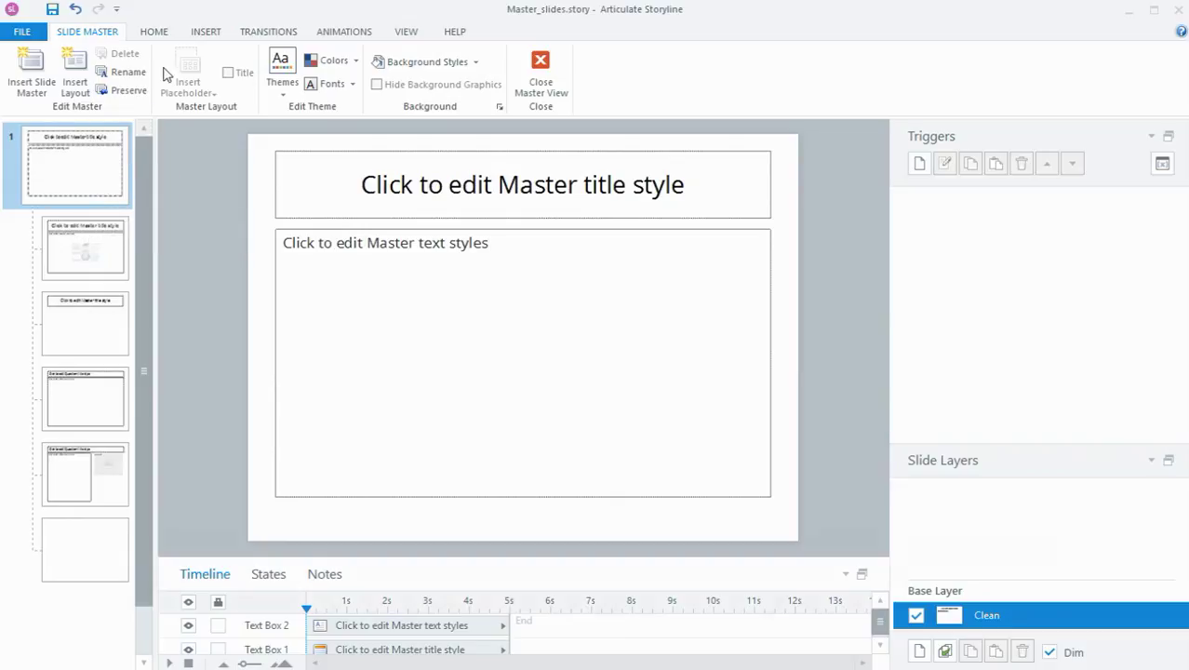
Insert the picture Book.png on the Clean master slide and place it in the slide's upper-right corner
{"action": "left_click", "coordinate": [205, 31]}
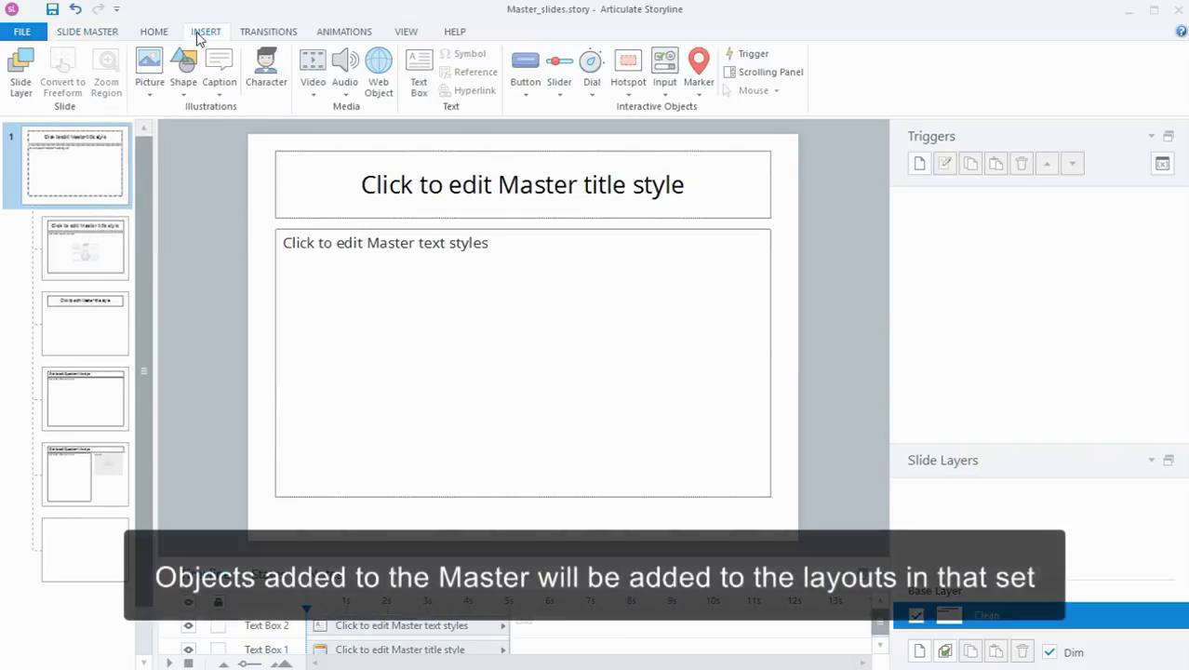
{"action": "left_click", "coordinate": [149, 99]}
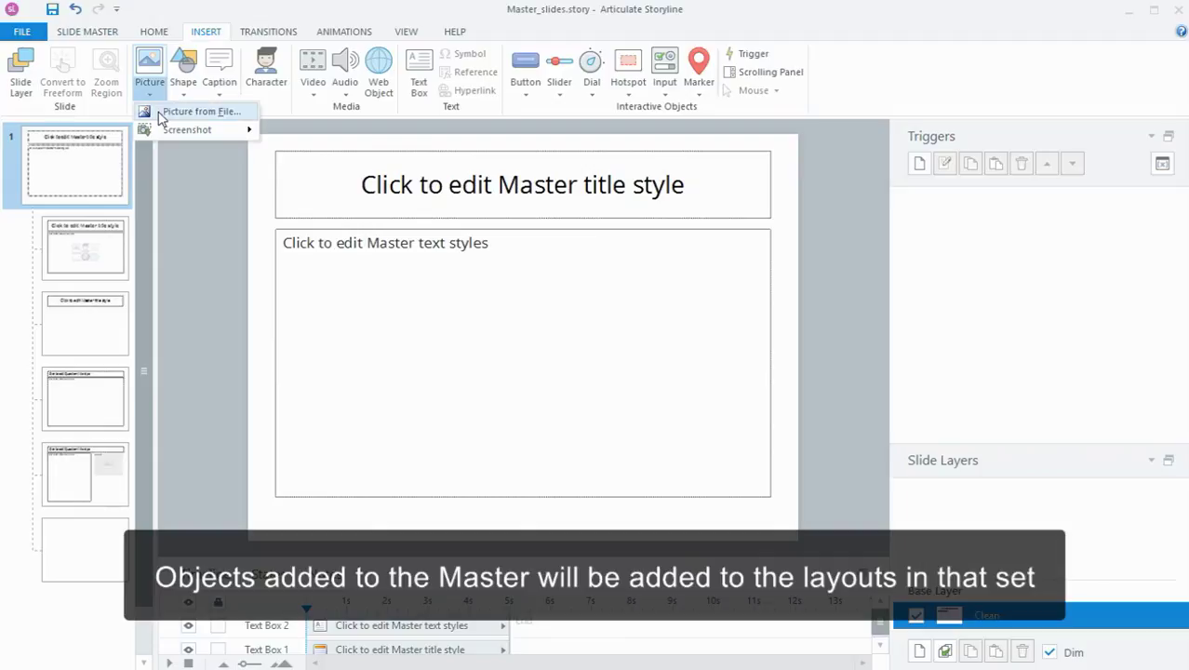
{"action": "left_click", "coordinate": [162, 111]}
{"action": "double_click", "coordinate": [506, 176]}
{"action": "left_click_drag", "start_coordinate": [568, 383], "coordinate": [759, 201]}
Examine each layout of the Clean master, from Title and Content to Blank, for the book picture
{"action": "left_click", "coordinate": [109, 268]}
{"action": "left_click", "coordinate": [113, 316]}
{"action": "left_click", "coordinate": [115, 400]}
{"action": "left_click", "coordinate": [107, 477]}
{"action": "left_click", "coordinate": [100, 561]}
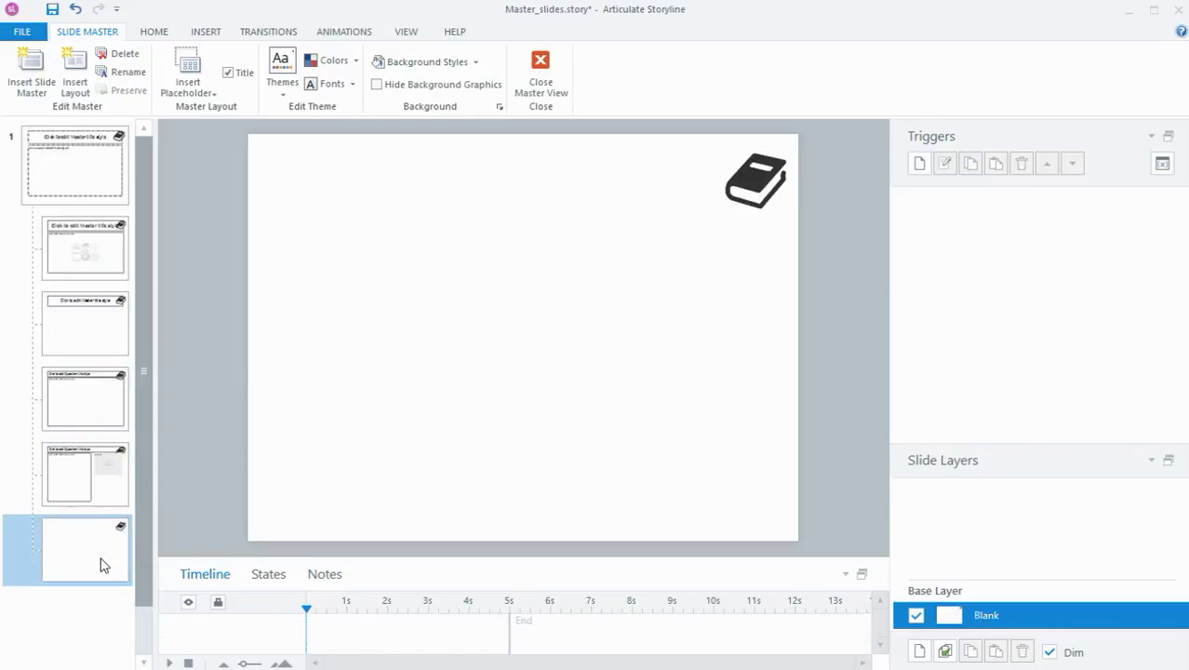
Narrow the title placeholder on the Clean master slide from its right edge so it clears the book picture
{"action": "left_click", "coordinate": [91, 176]}
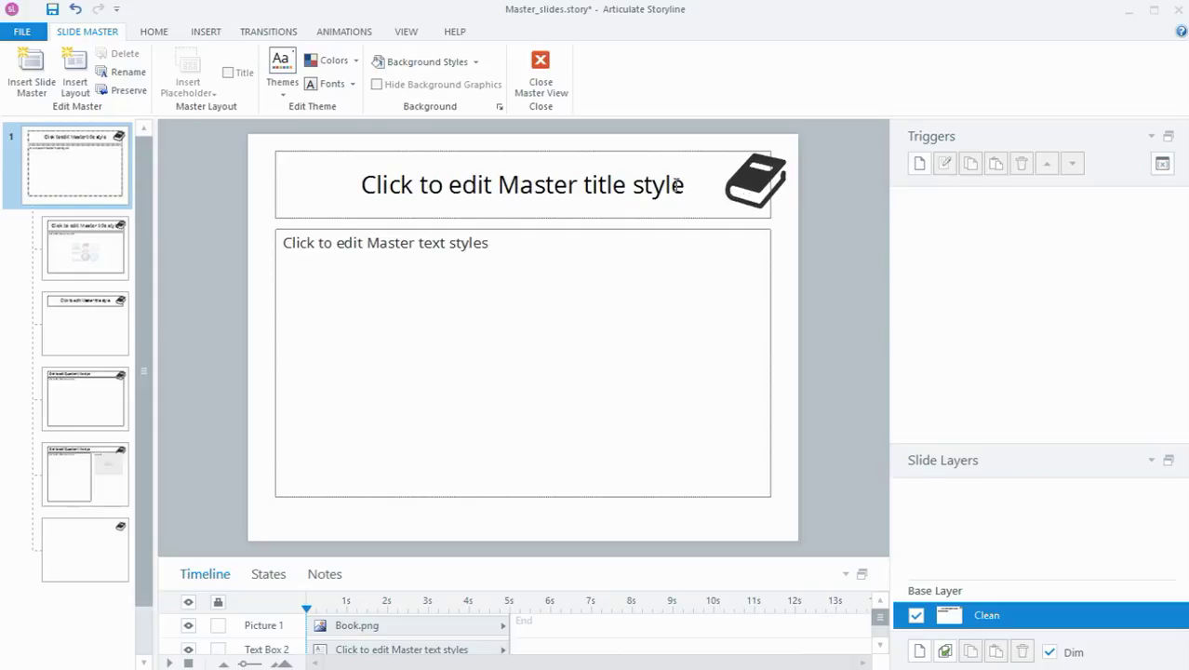
{"action": "left_click", "coordinate": [768, 203]}
{"action": "left_click", "coordinate": [688, 156]}
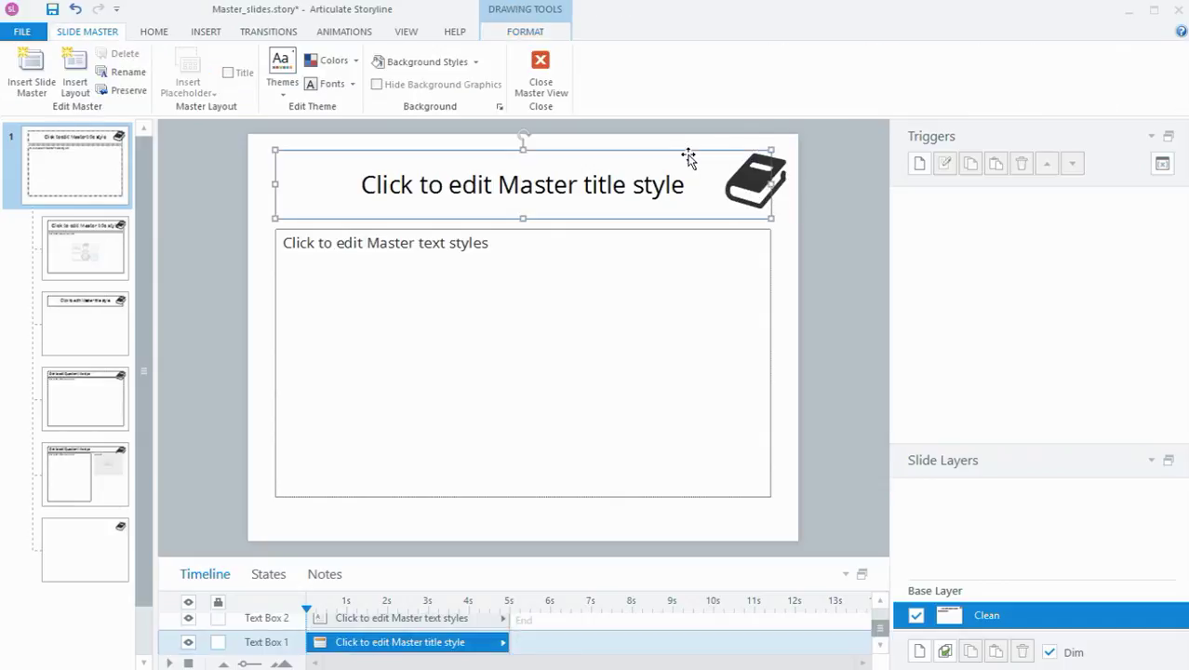
{"action": "left_click_drag", "start_coordinate": [771, 183], "coordinate": [719, 183]}
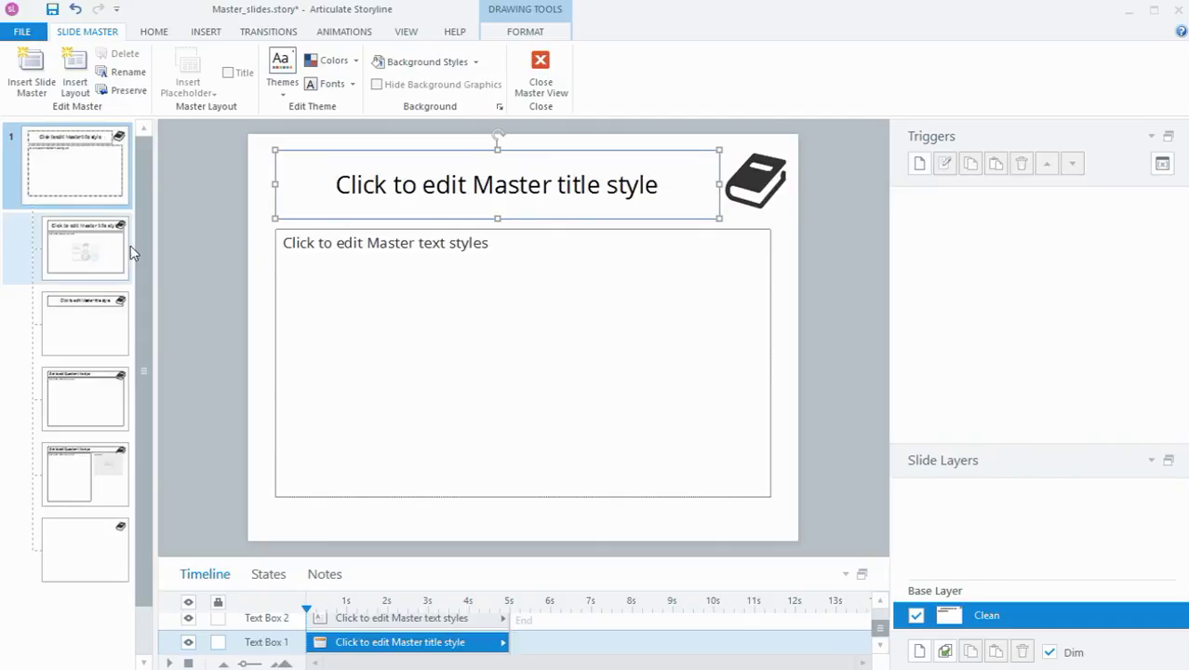
Narrow the title placeholder on the Title and Content layout so it ends at the book picture's left edge
{"action": "left_click", "coordinate": [86, 252]}
{"action": "left_click", "coordinate": [770, 191]}
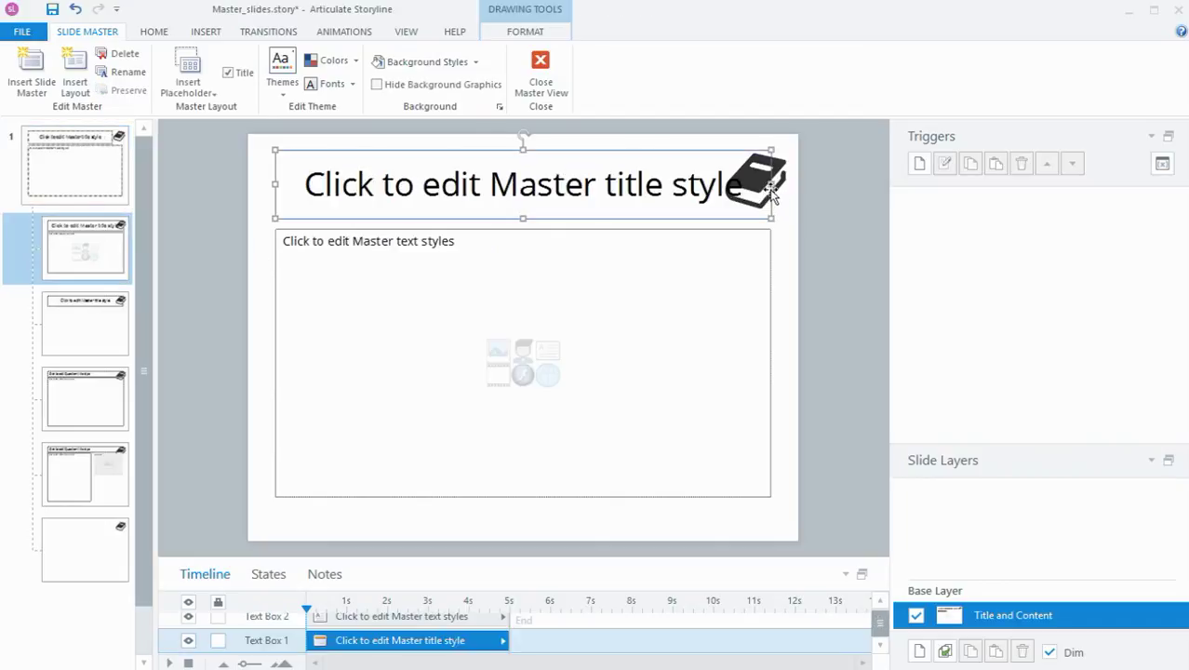
{"action": "left_click_drag", "start_coordinate": [769, 191], "coordinate": [725, 183]}
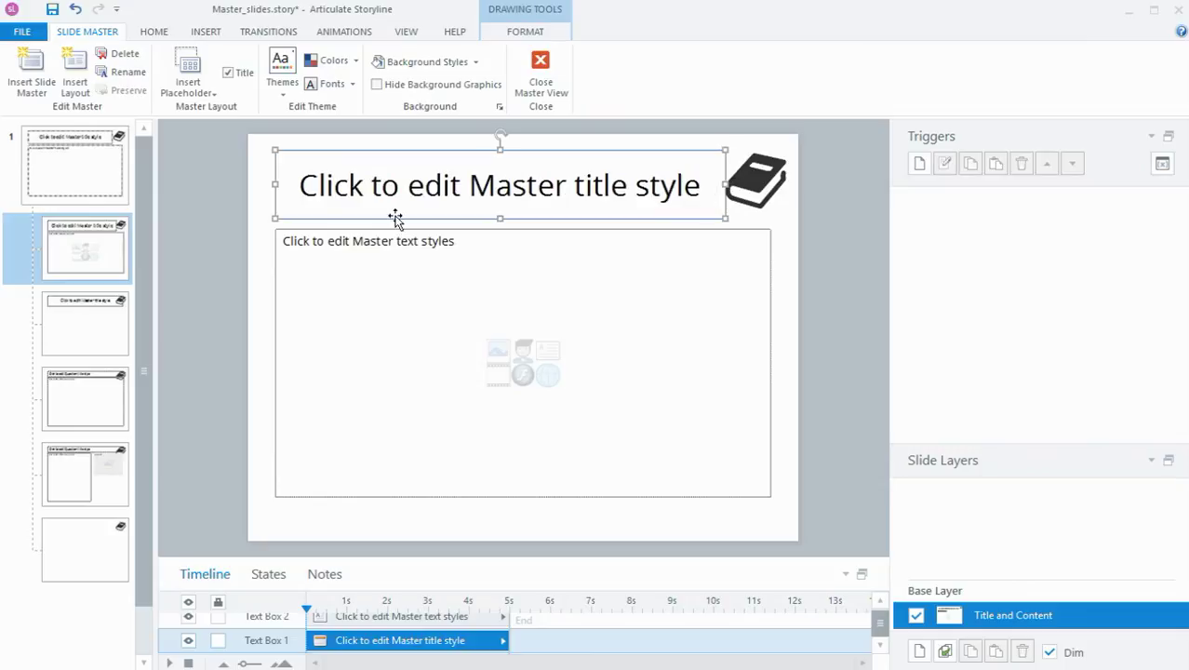
Draw a small four-point star in the lower-left corner of the Blank layout
{"action": "left_click", "coordinate": [118, 196]}
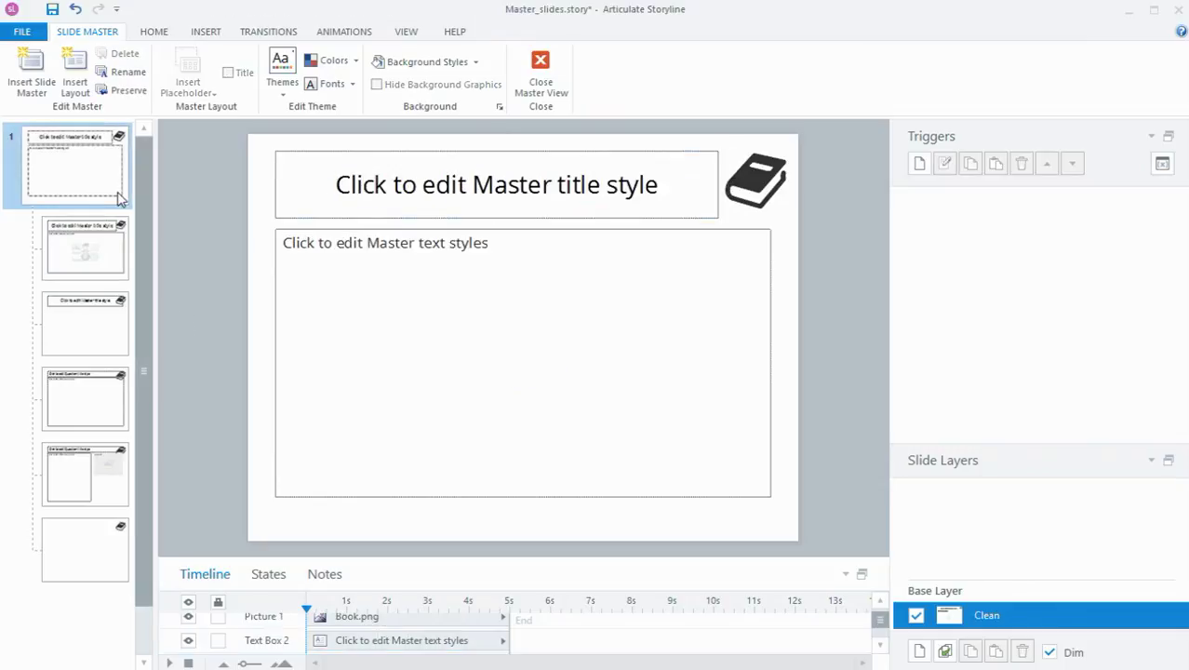
{"action": "left_click", "coordinate": [105, 556]}
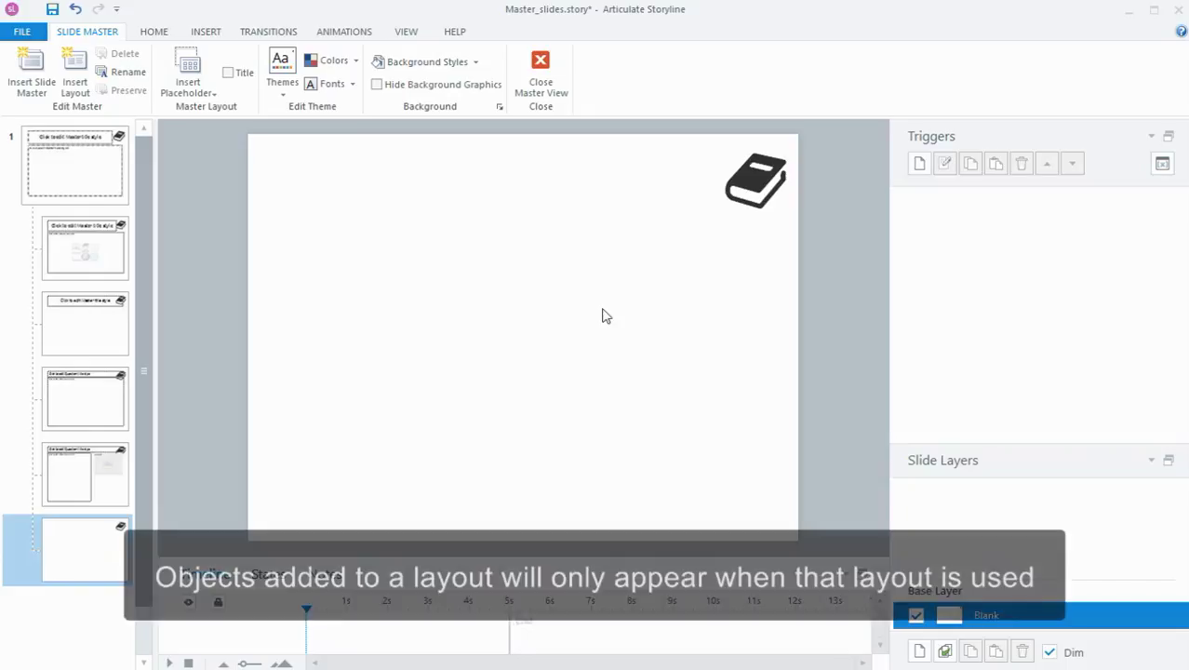
{"action": "left_click", "coordinate": [213, 33]}
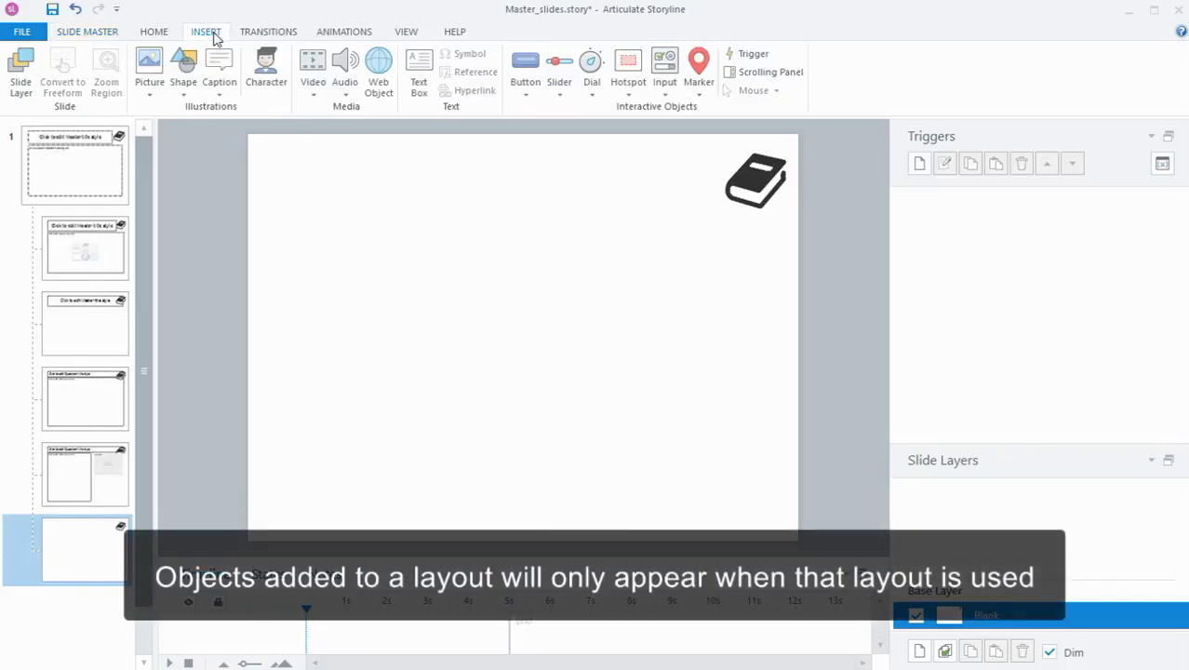
{"action": "left_click", "coordinate": [185, 93]}
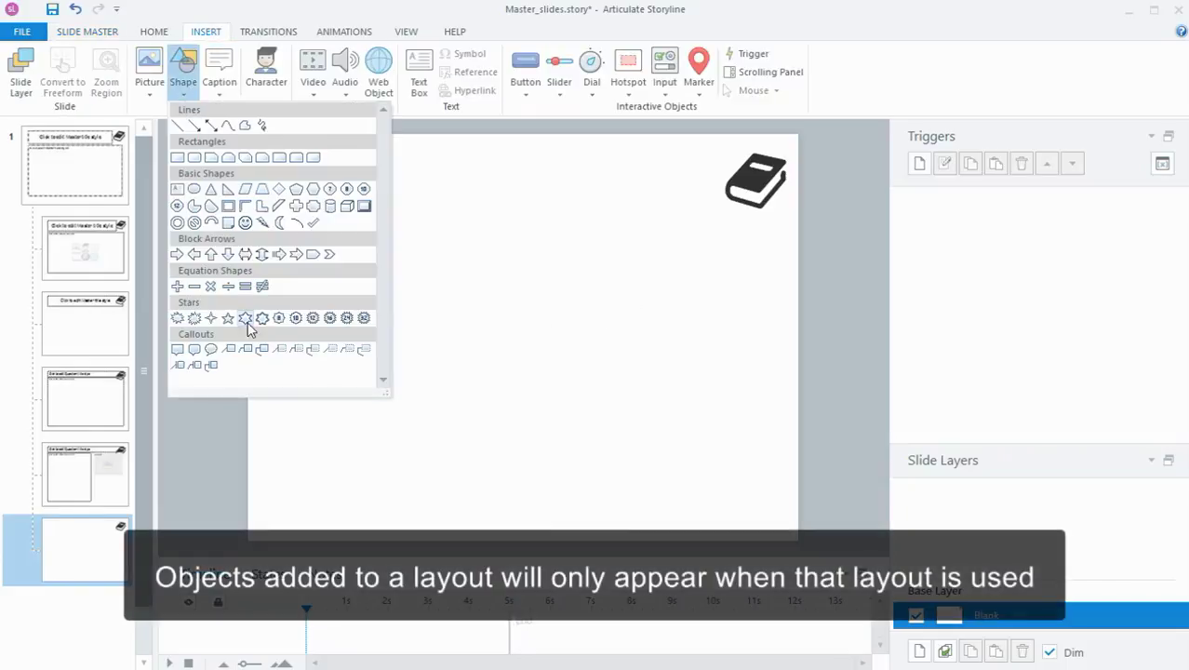
{"action": "left_click", "coordinate": [210, 317]}
{"action": "mouse_move", "coordinate": [289, 420]}
{"action": "left_mouse_down"}
{"action": "mouse_move", "coordinate": [321, 464]}
{"action": "mouse_move", "coordinate": [359, 487]}
{"action": "mouse_move", "coordinate": [331, 467]}
{"action": "mouse_move", "coordinate": [314, 491]}
{"action": "mouse_move", "coordinate": [320, 508]}
{"action": "left_mouse_up"}
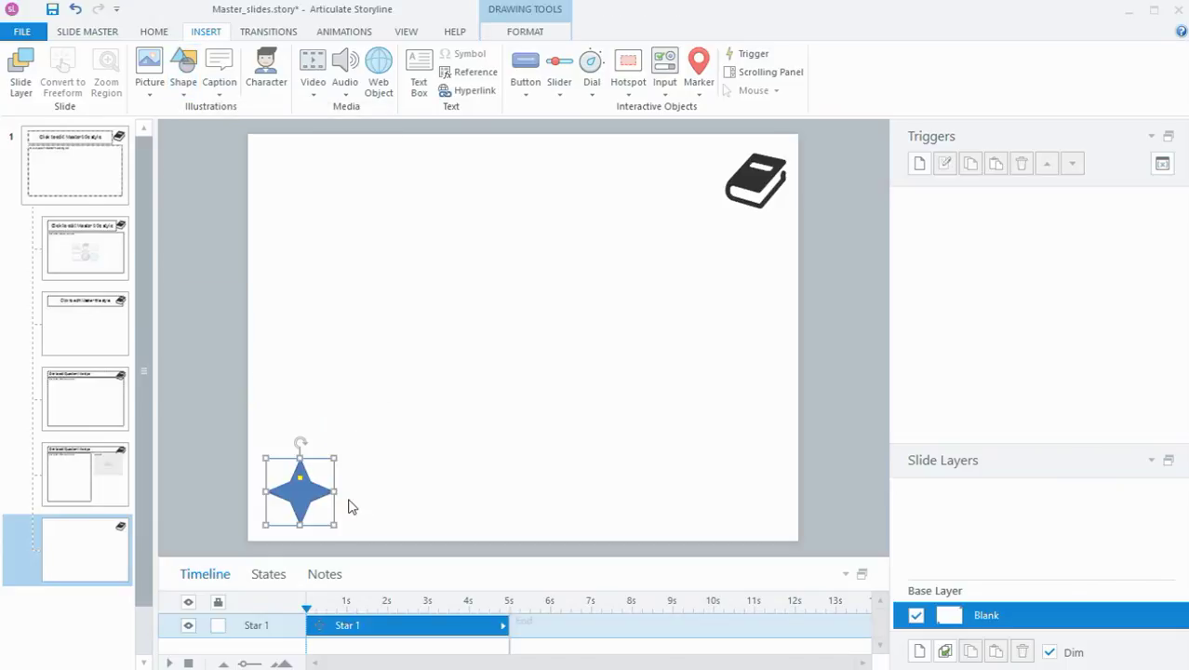
Check the Clean master's other layouts for the star shape and return to the Blank layout
{"action": "left_click", "coordinate": [101, 485]}
{"action": "left_click", "coordinate": [99, 415]}
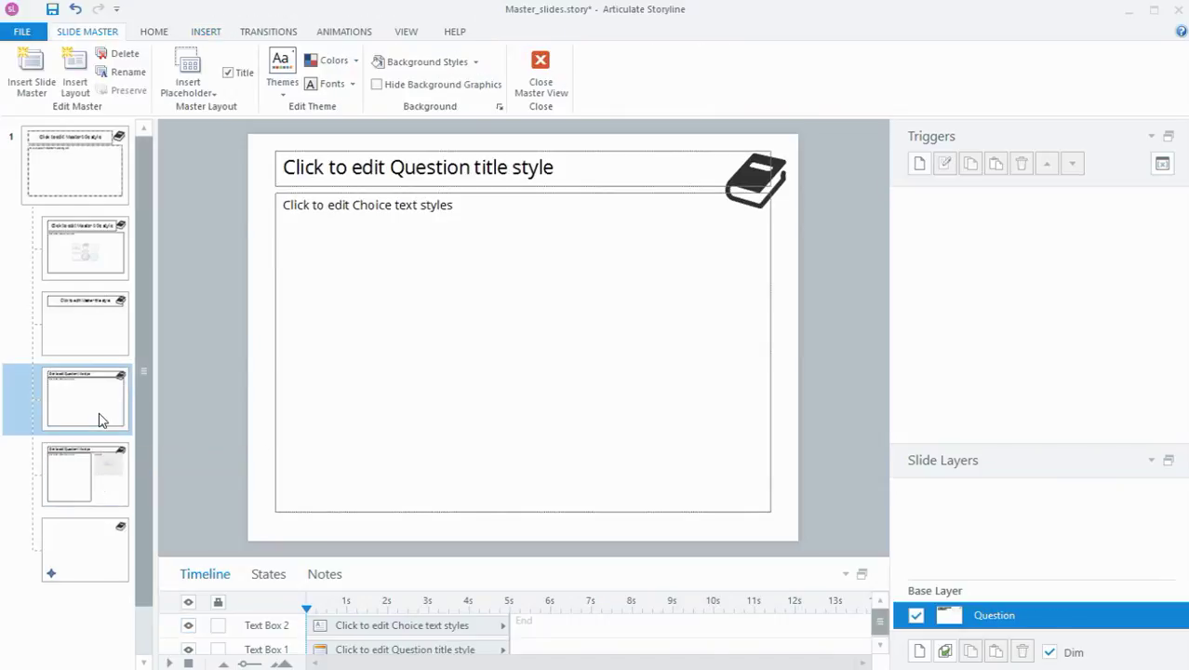
{"action": "left_click", "coordinate": [107, 345]}
{"action": "left_click", "coordinate": [102, 274]}
{"action": "left_click", "coordinate": [100, 321]}
{"action": "left_click", "coordinate": [99, 400]}
{"action": "left_click", "coordinate": [88, 477]}
{"action": "left_click", "coordinate": [84, 558]}
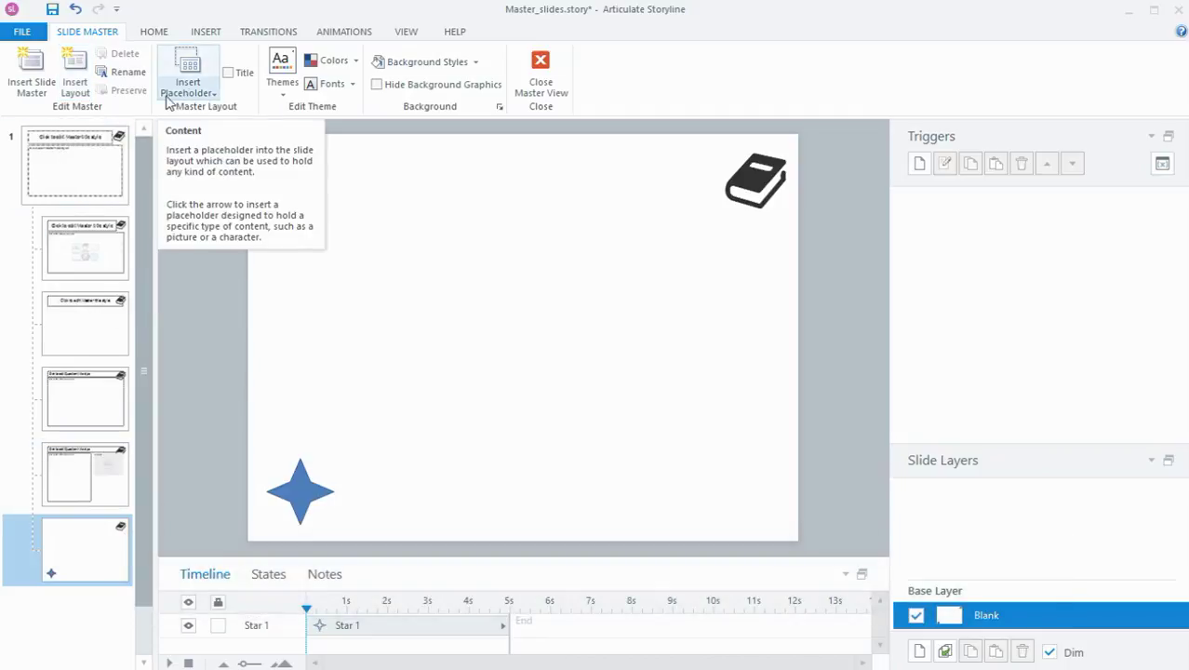
Add a second slide master with its own set of layouts to the project
{"action": "left_click", "coordinate": [31, 96]}
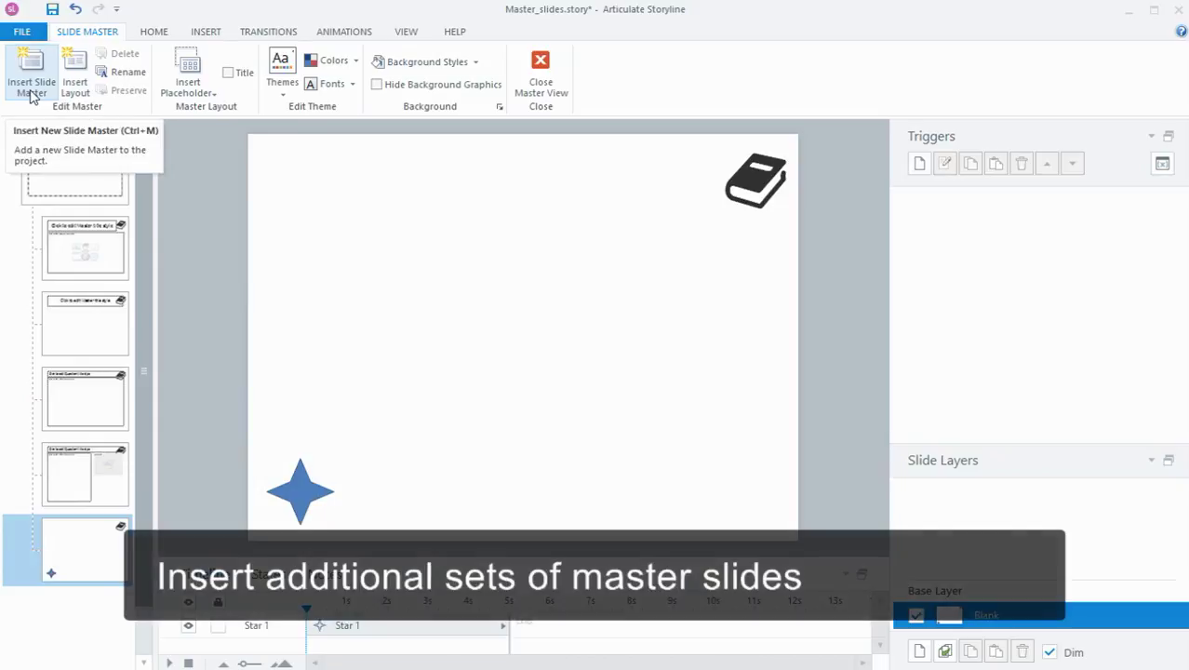
{"action": "left_click", "coordinate": [31, 96]}
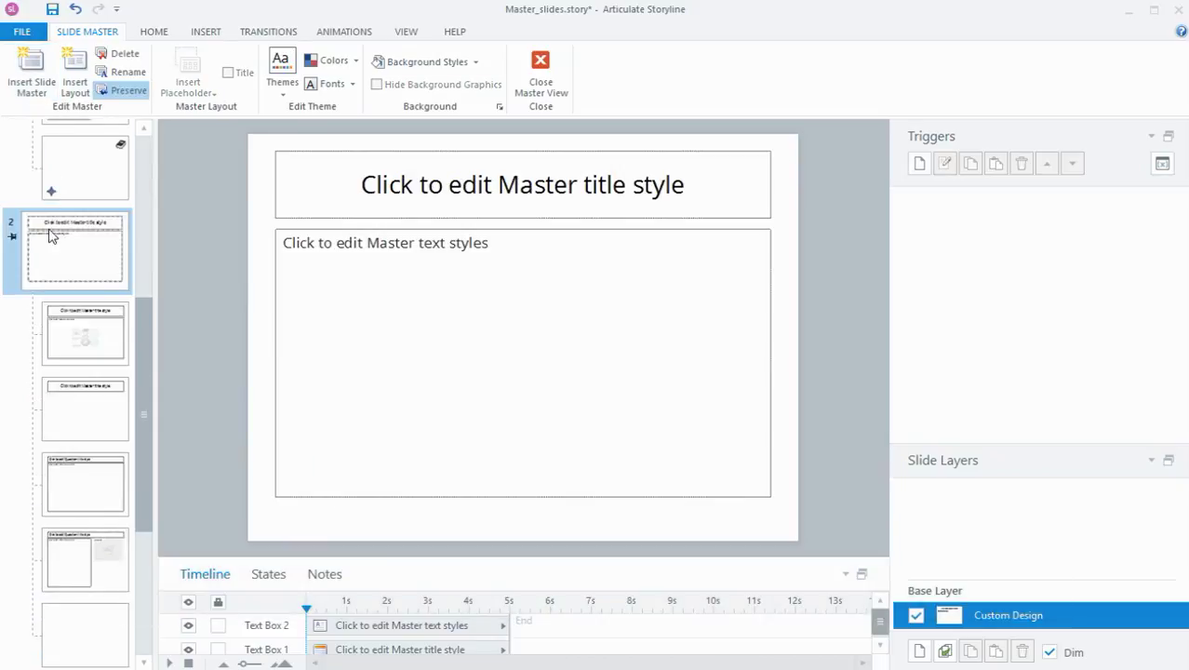
{"action": "left_click_drag", "start_coordinate": [144, 395], "coordinate": [167, 216]}
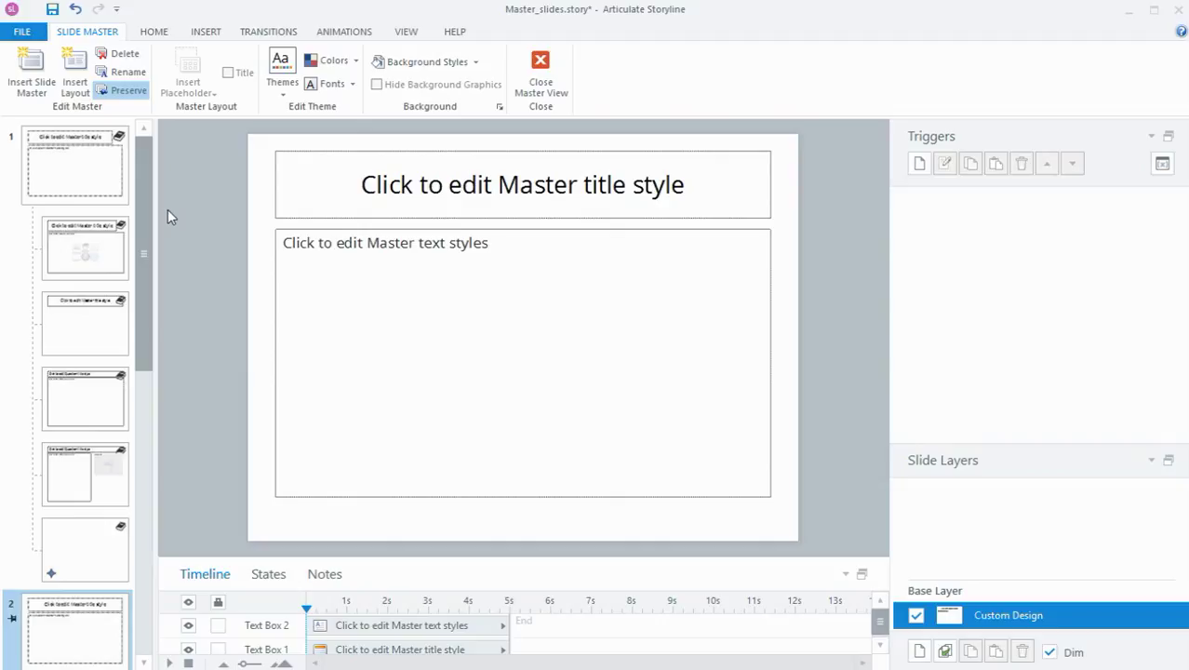
{"action": "left_click_drag", "start_coordinate": [167, 209], "coordinate": [134, 381]}
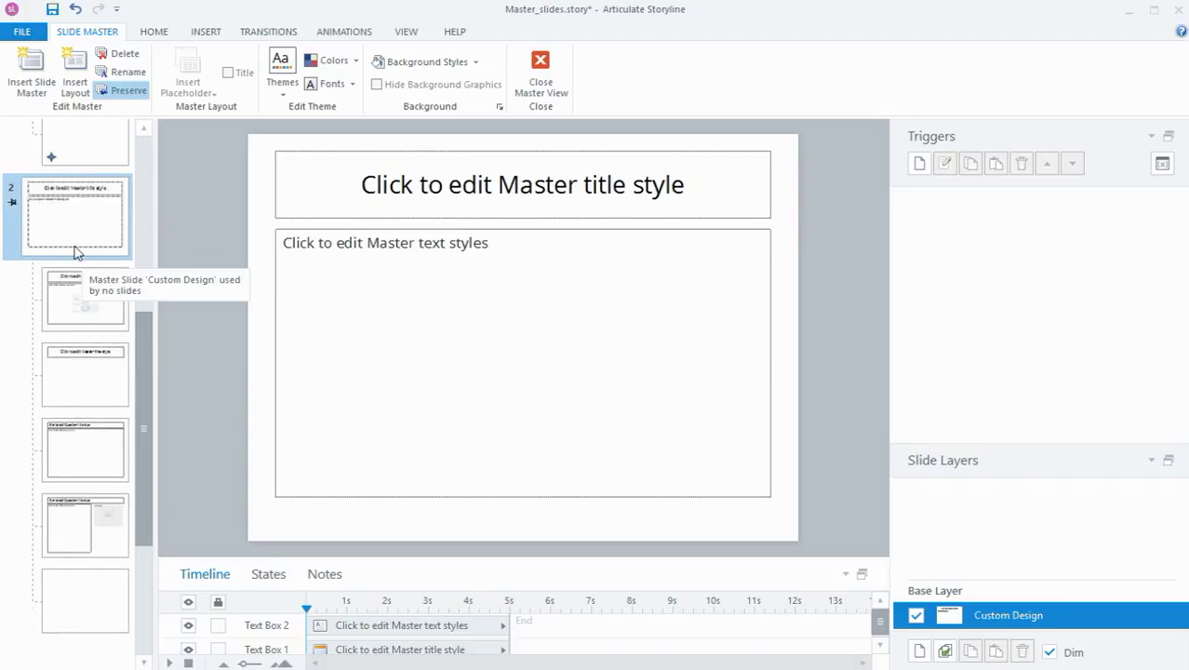
{"action": "left_click_drag", "start_coordinate": [143, 369], "coordinate": [161, 310]}
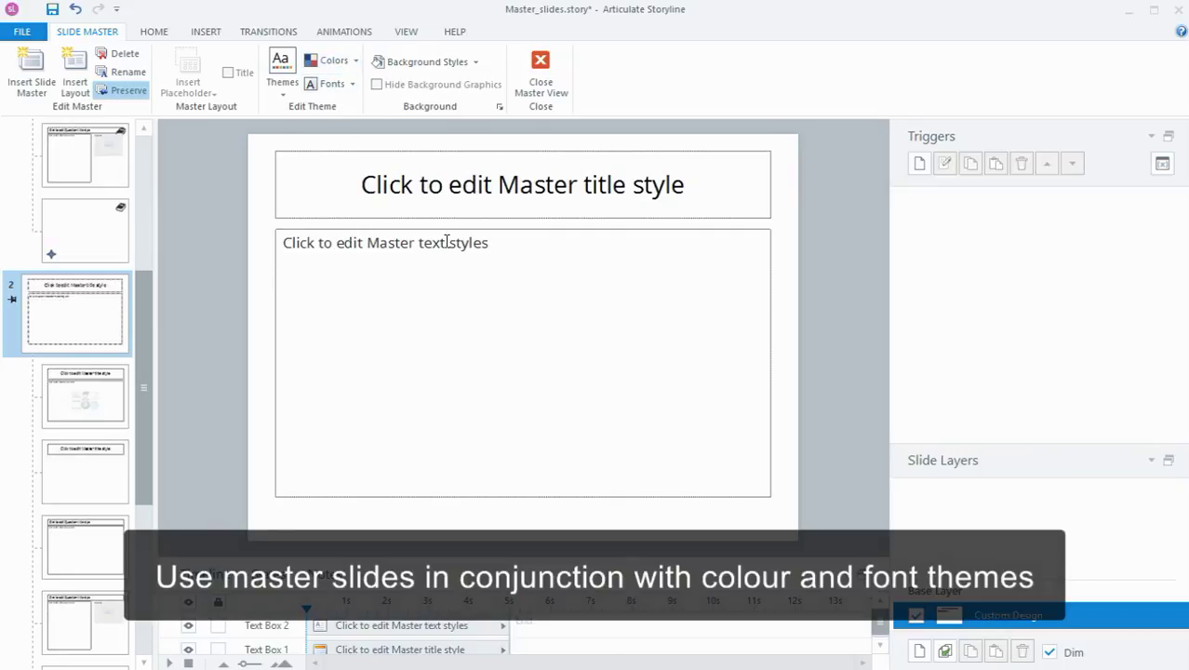
{"action": "left_click_drag", "start_coordinate": [145, 346], "coordinate": [146, 224]}
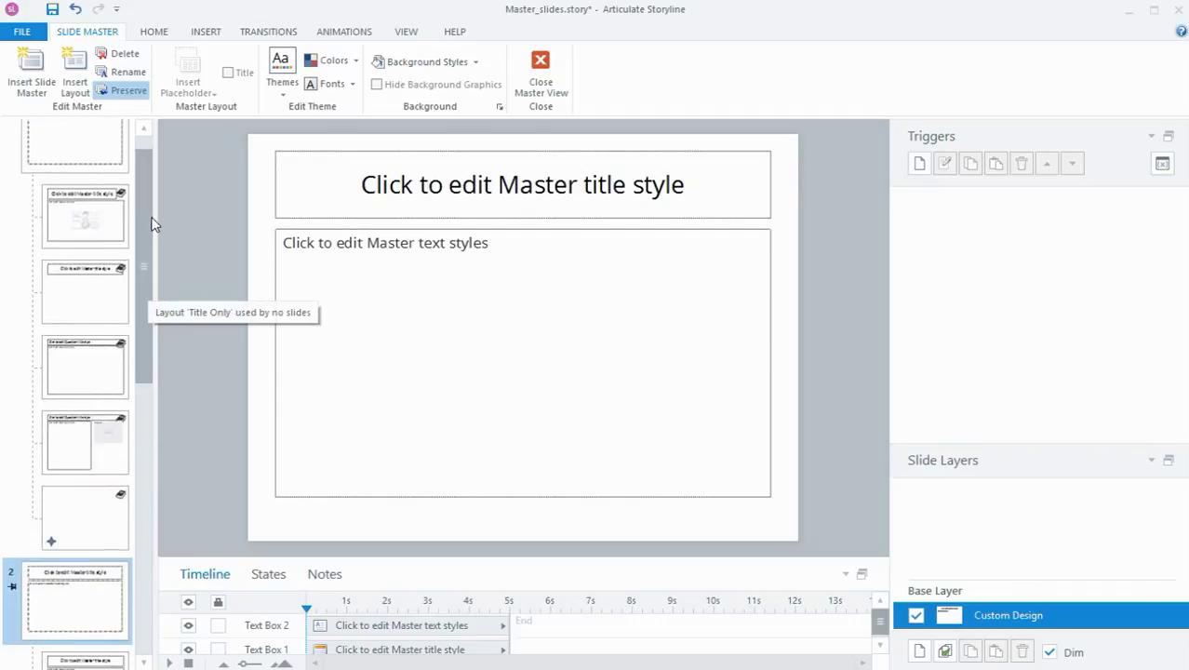
{"action": "left_click_drag", "start_coordinate": [143, 223], "coordinate": [144, 206]}
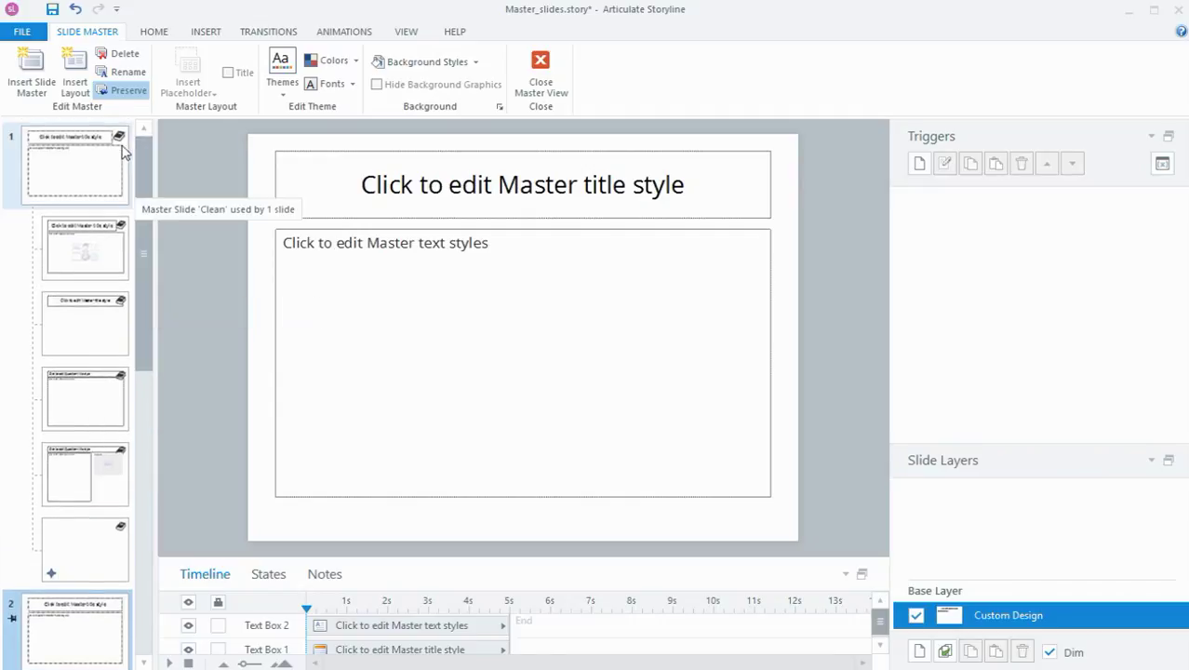
{"action": "mouse_move", "coordinate": [149, 284]}
{"action": "left_mouse_down"}
{"action": "mouse_move", "coordinate": [148, 457]}
{"action": "mouse_move", "coordinate": [159, 287]}
{"action": "left_mouse_up"}
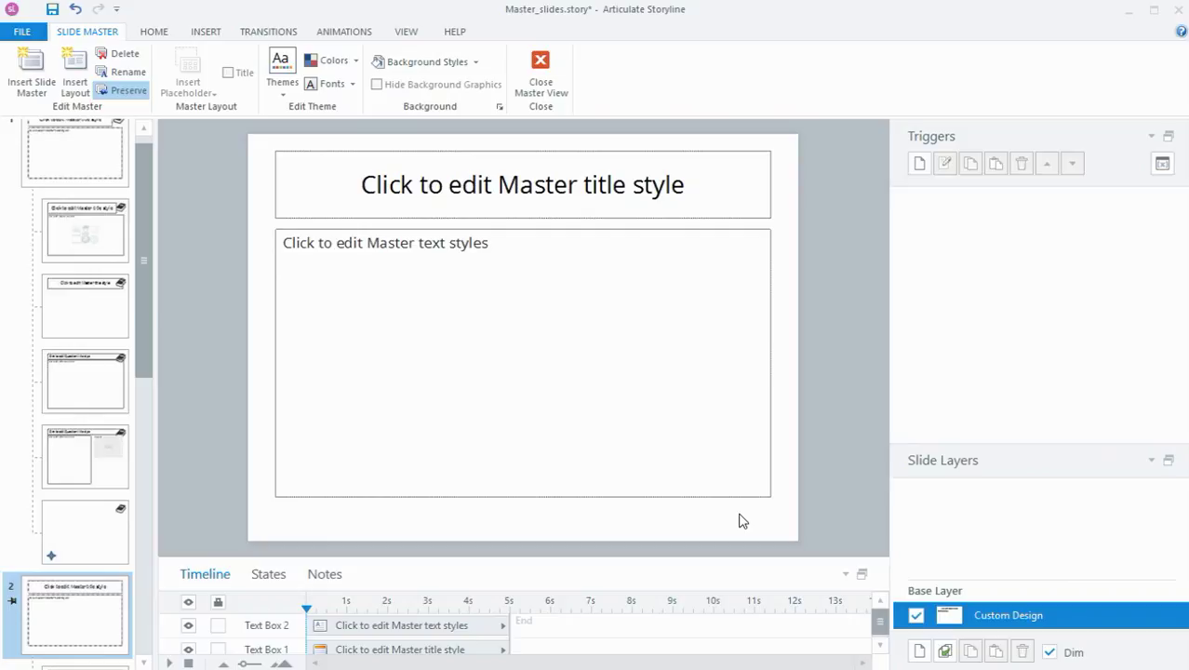
Add a project slide with the Clean master's Title Only layout and narrow its title box to clear the book picture
{"action": "left_click", "coordinate": [541, 67]}
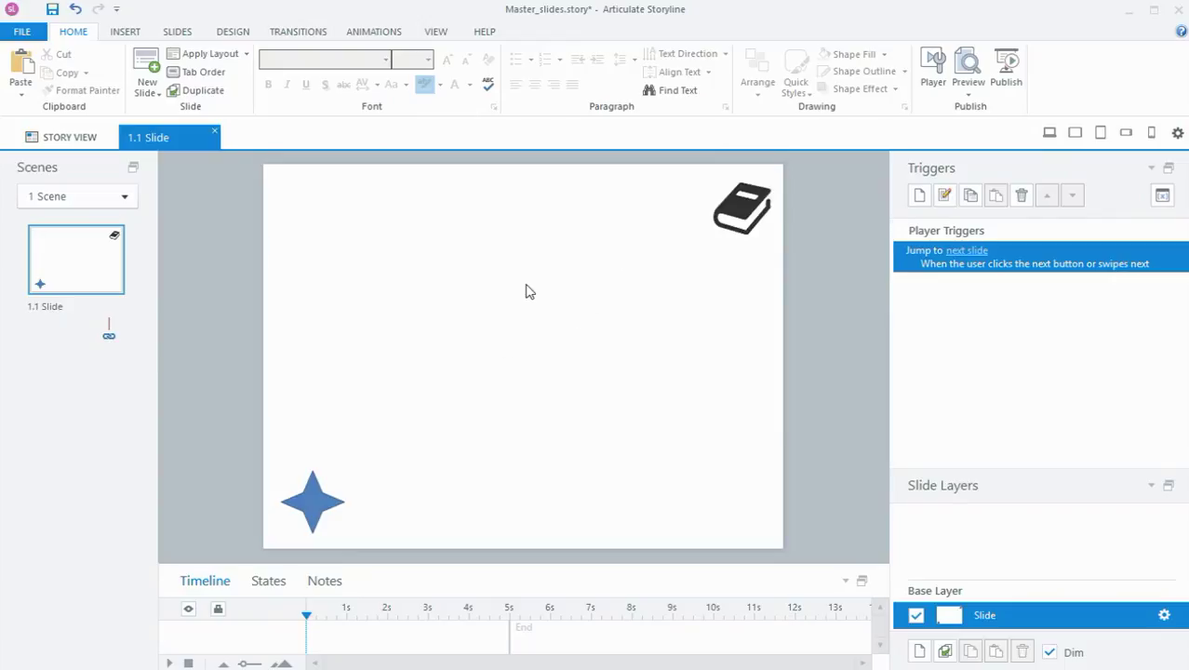
{"action": "left_click", "coordinate": [177, 31]}
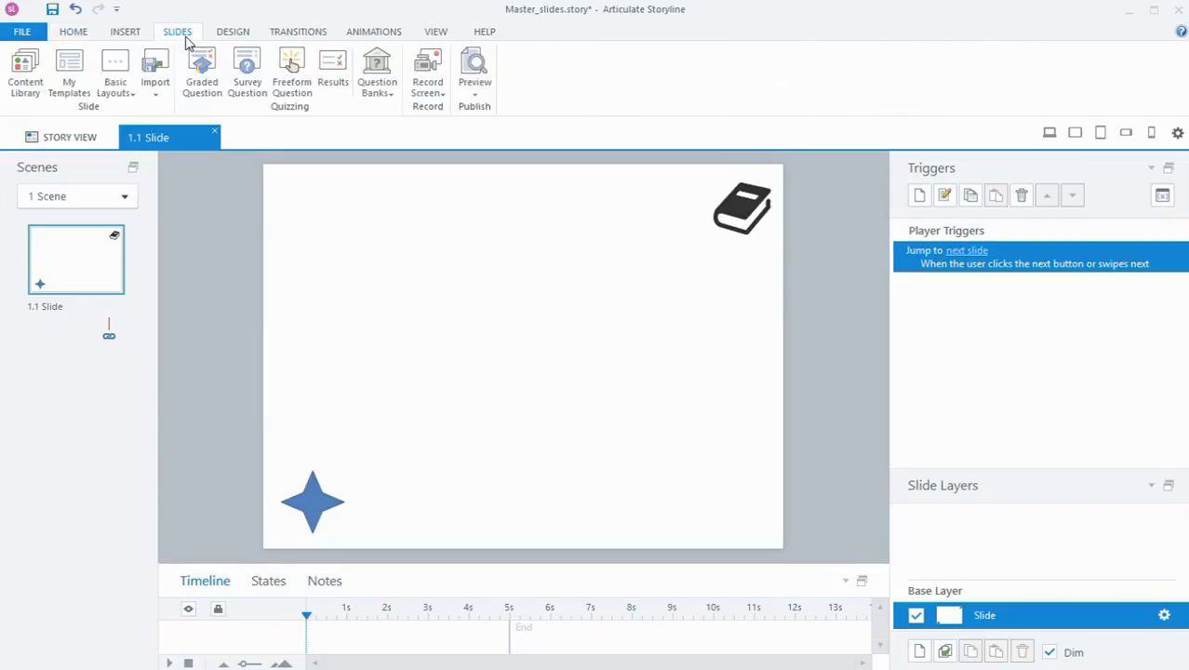
{"action": "left_click", "coordinate": [135, 100]}
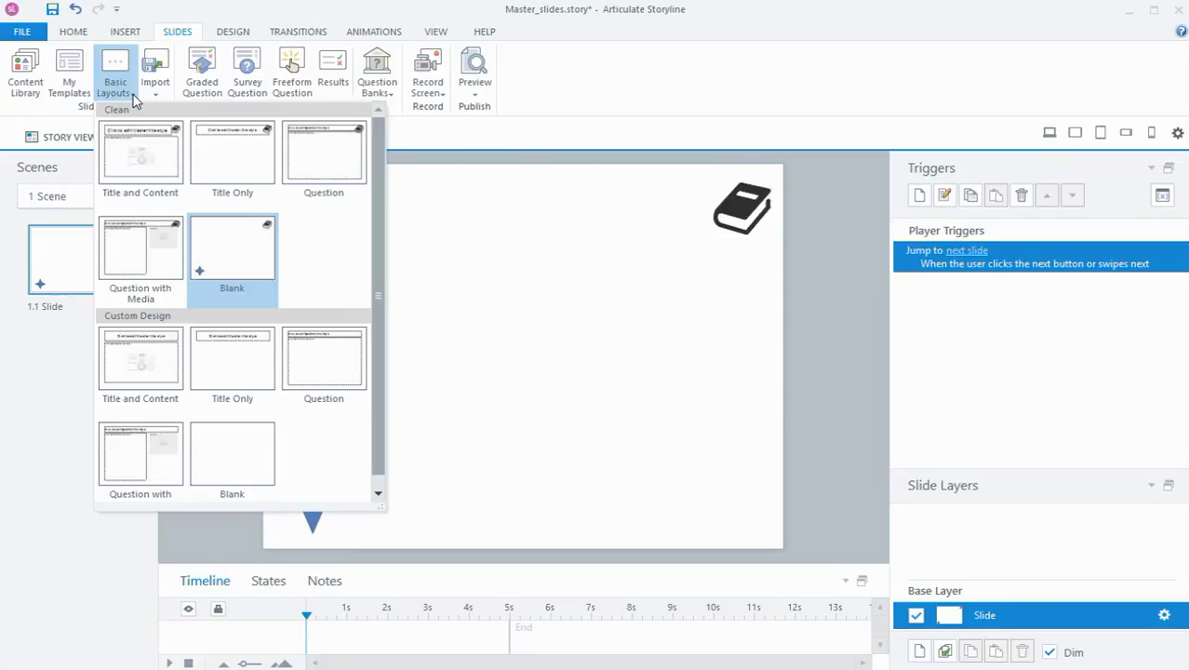
{"action": "scroll", "coordinate": [370, 212], "scroll_direction": "down", "scroll_amount": 1}
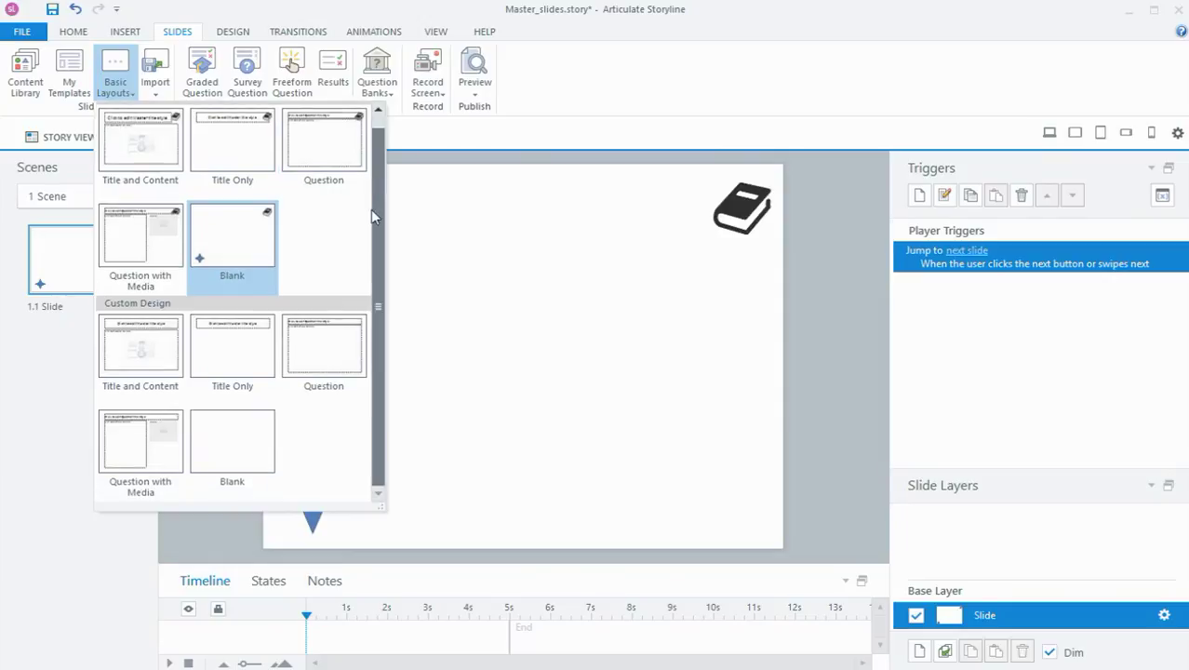
{"action": "scroll", "coordinate": [371, 212], "scroll_direction": "up", "scroll_amount": 1}
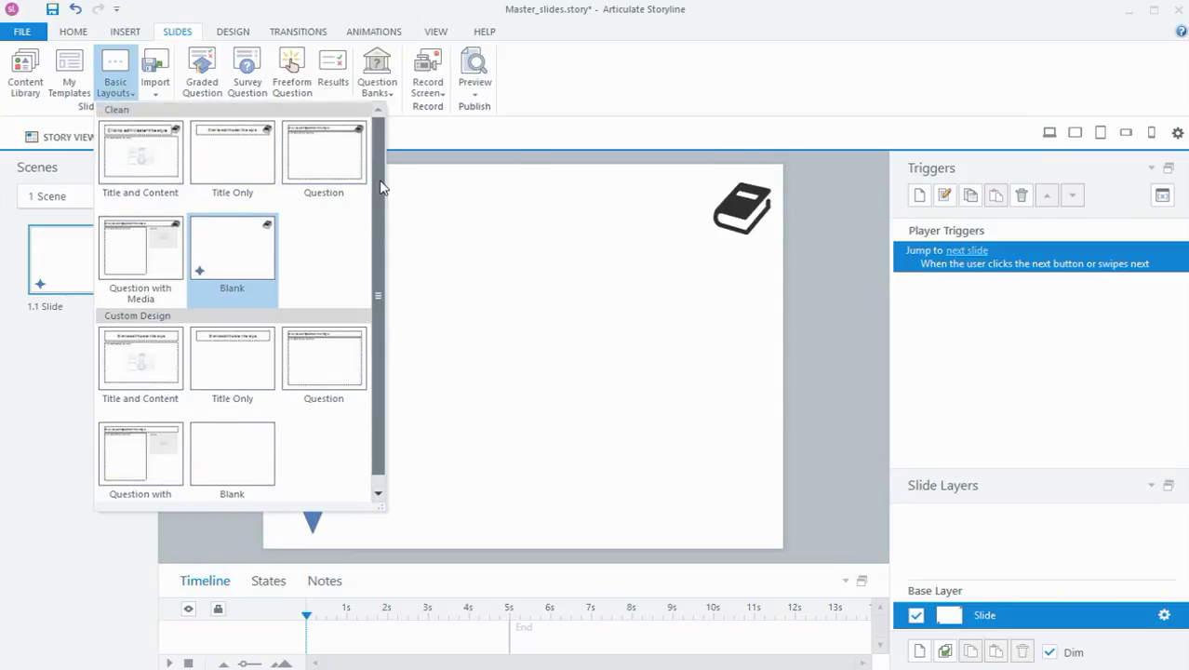
{"action": "left_click", "coordinate": [261, 173]}
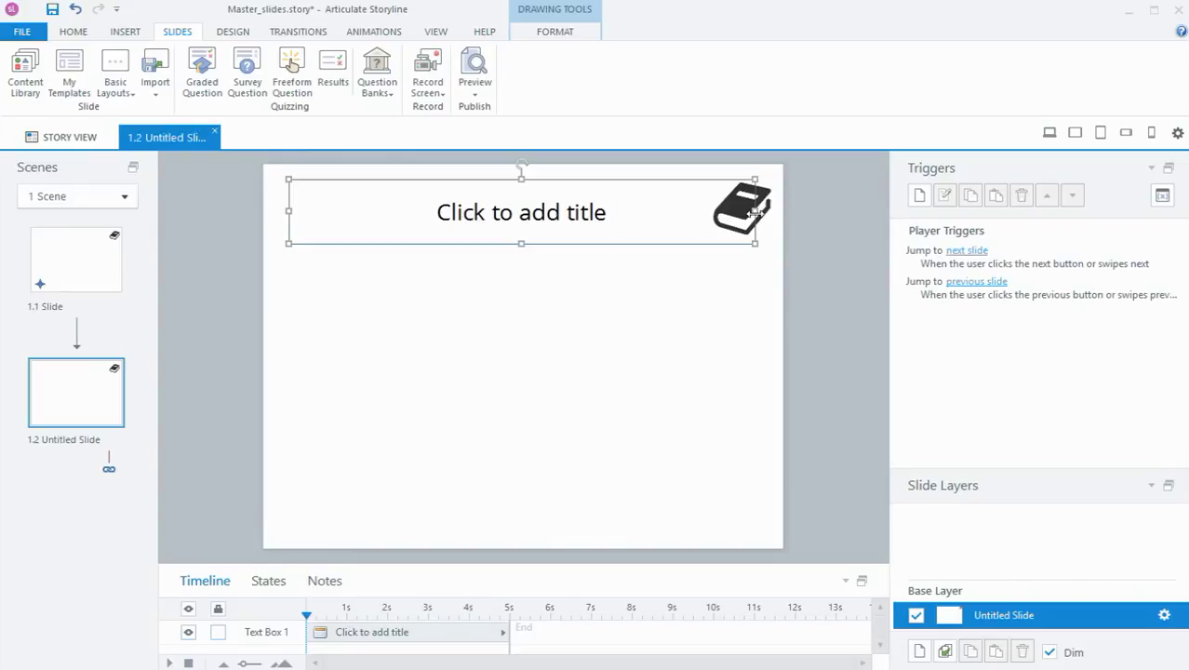
{"action": "left_click_drag", "start_coordinate": [755, 212], "coordinate": [708, 212]}
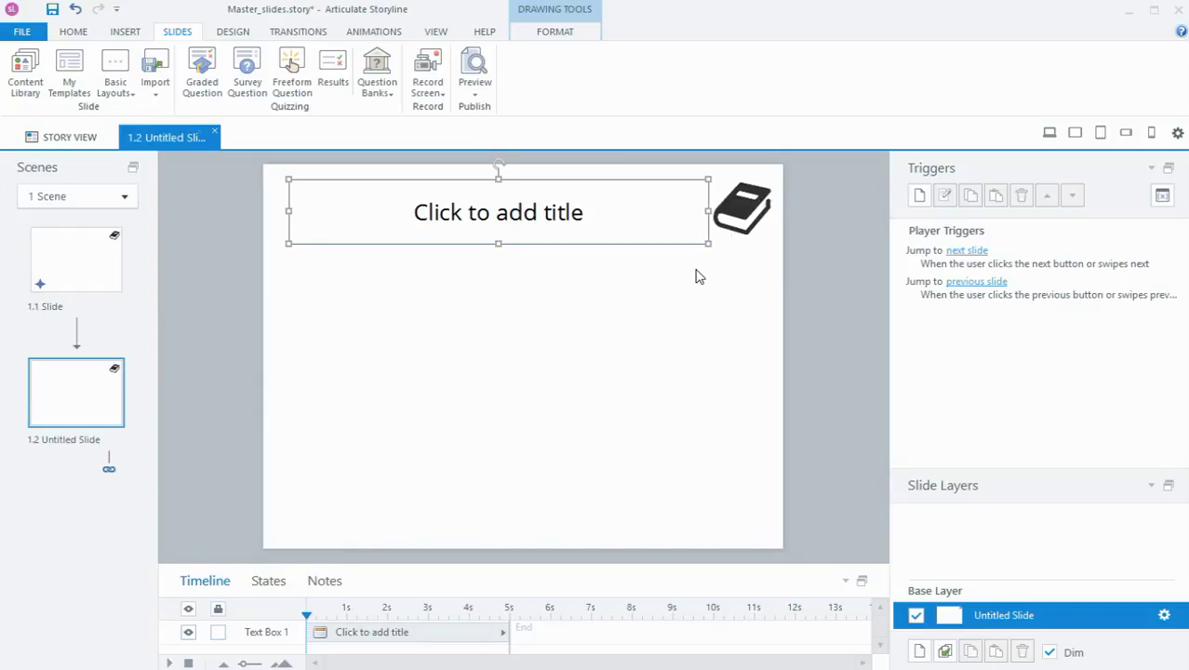
Apply the Custom Design master's Title Only layout to slide 1.2
{"action": "right_click", "coordinate": [278, 356]}
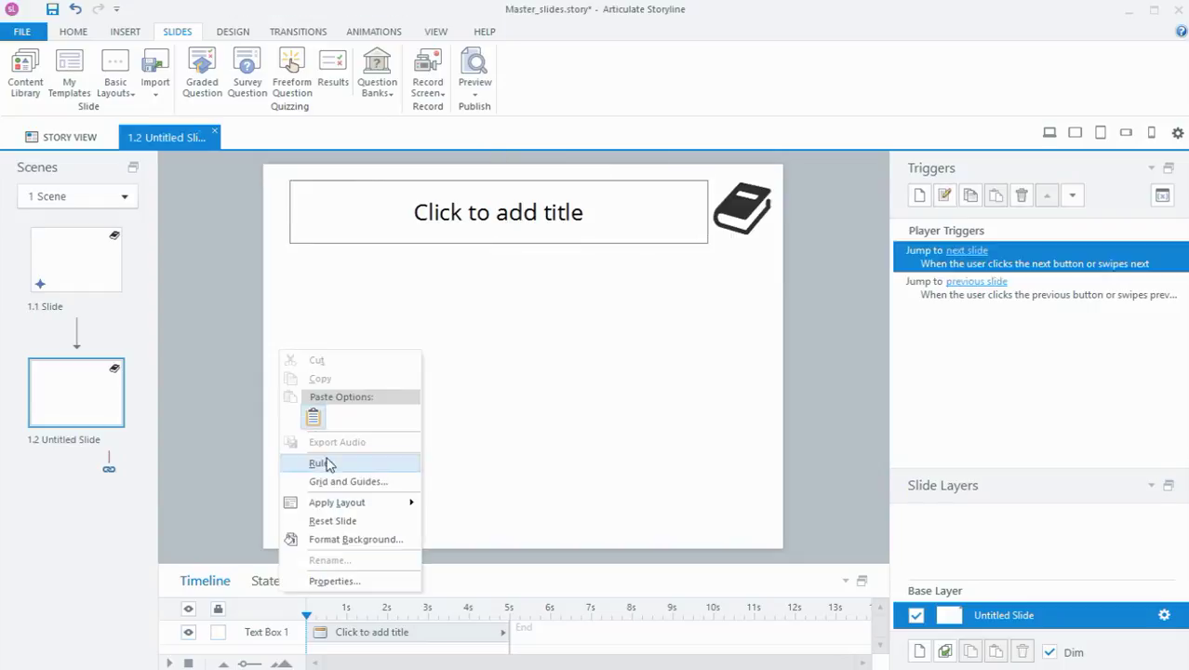
{"action": "mouse_move", "coordinate": [345, 504]}
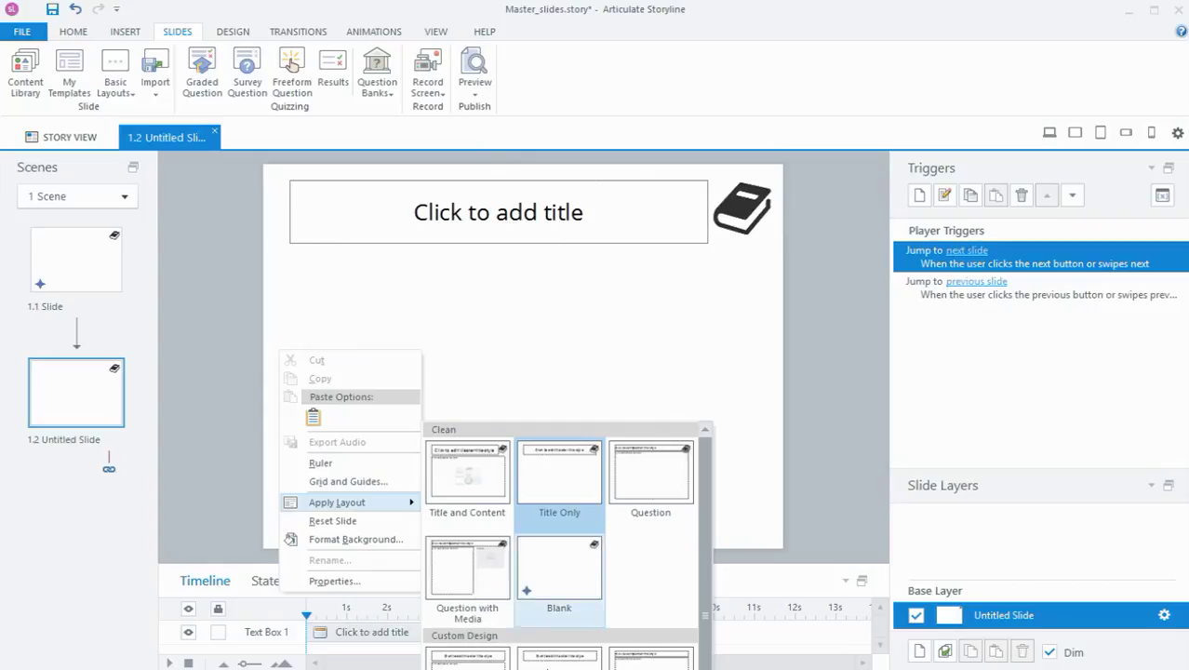
{"action": "left_click", "coordinate": [566, 653]}
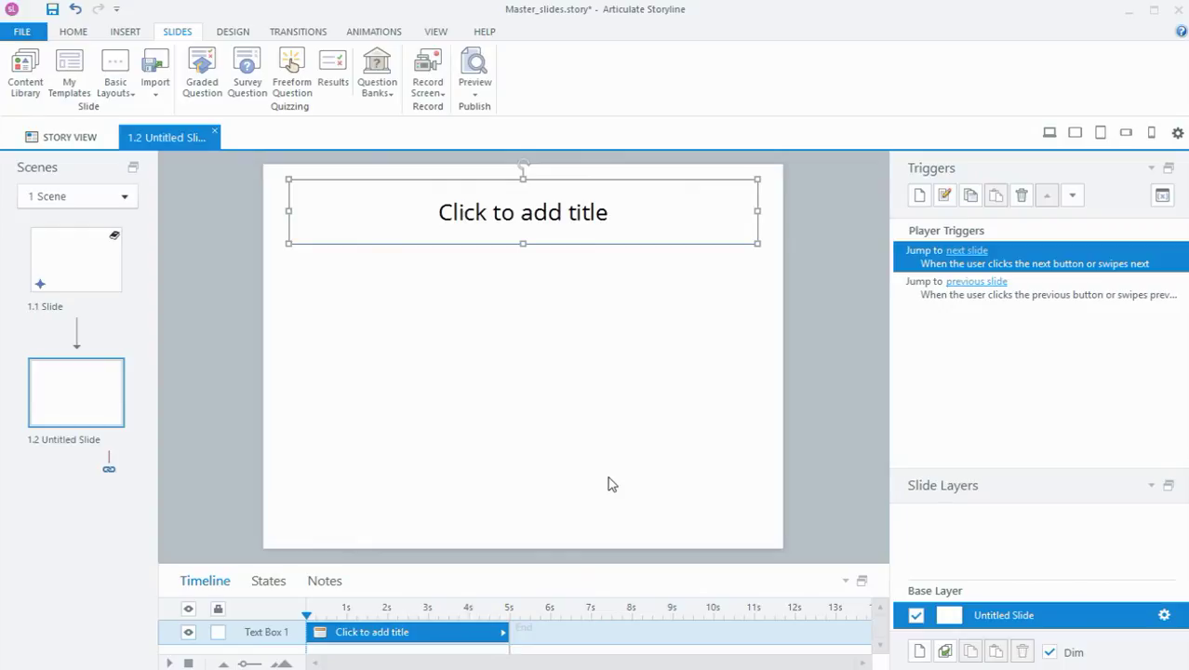
{"action": "left_click", "coordinate": [436, 34]}
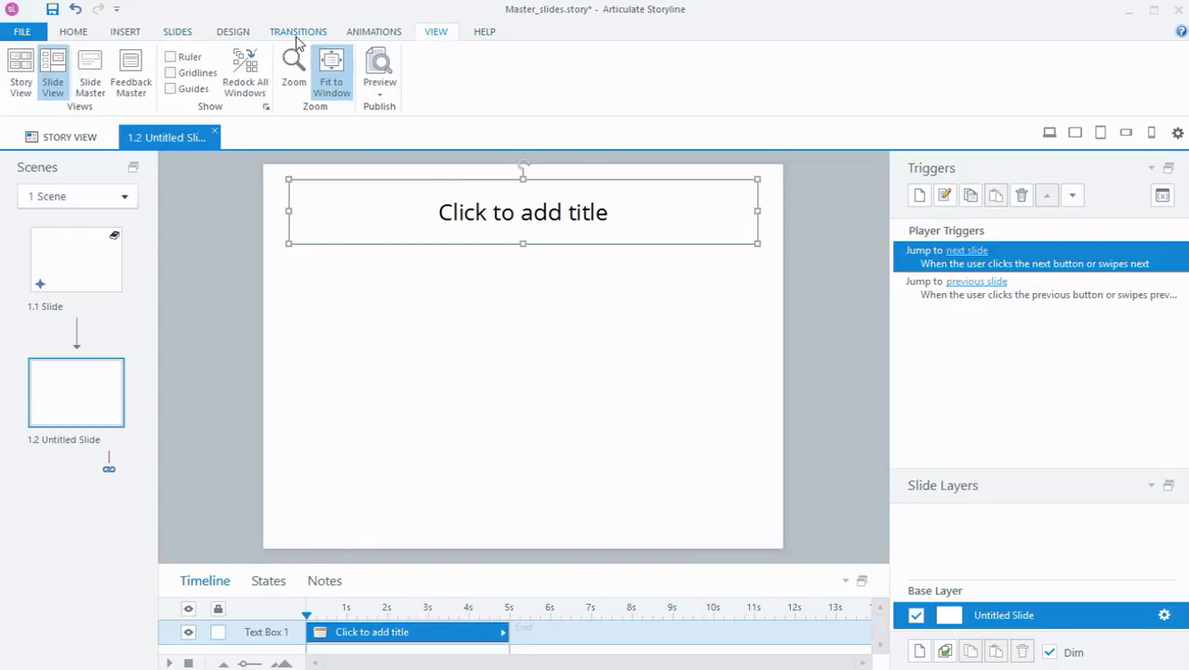
{"action": "left_click", "coordinate": [90, 74]}
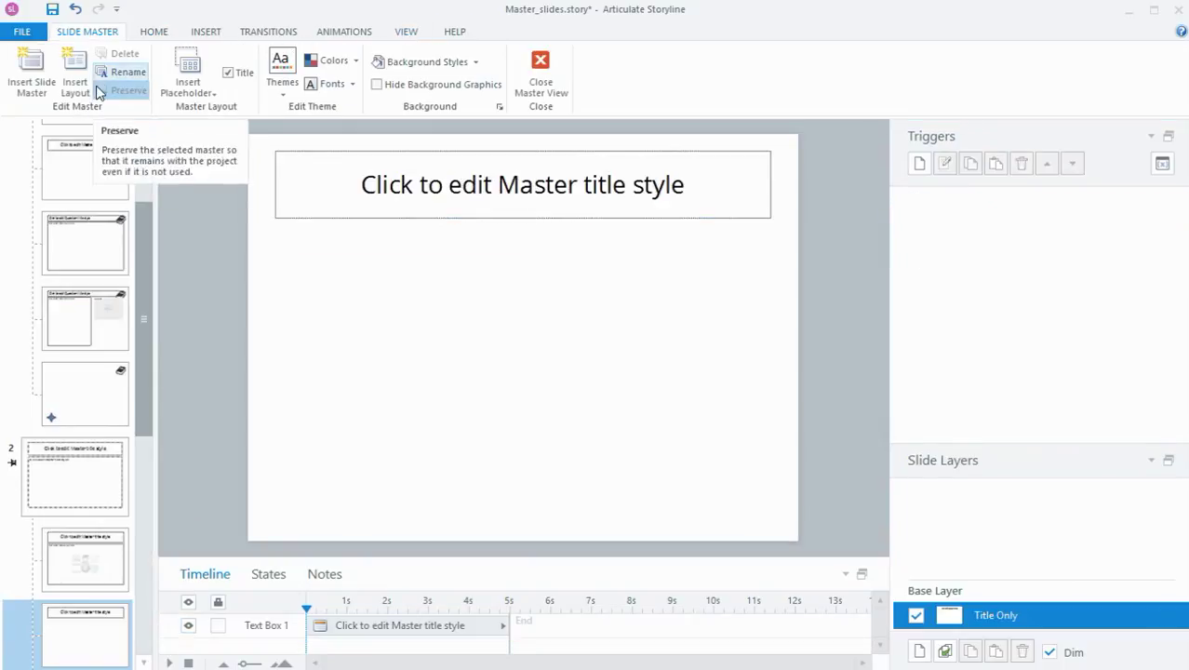
{"action": "left_click_drag", "start_coordinate": [143, 239], "coordinate": [159, 186]}
{"action": "left_click", "coordinate": [112, 165]}
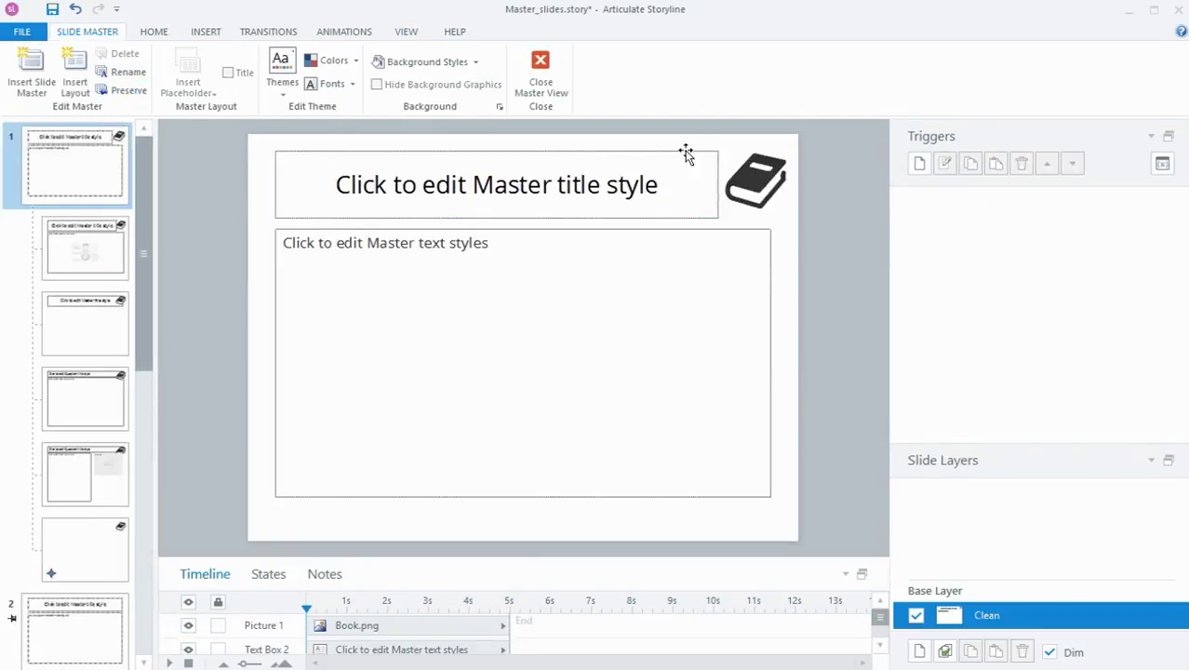
{"action": "left_click", "coordinate": [755, 173]}
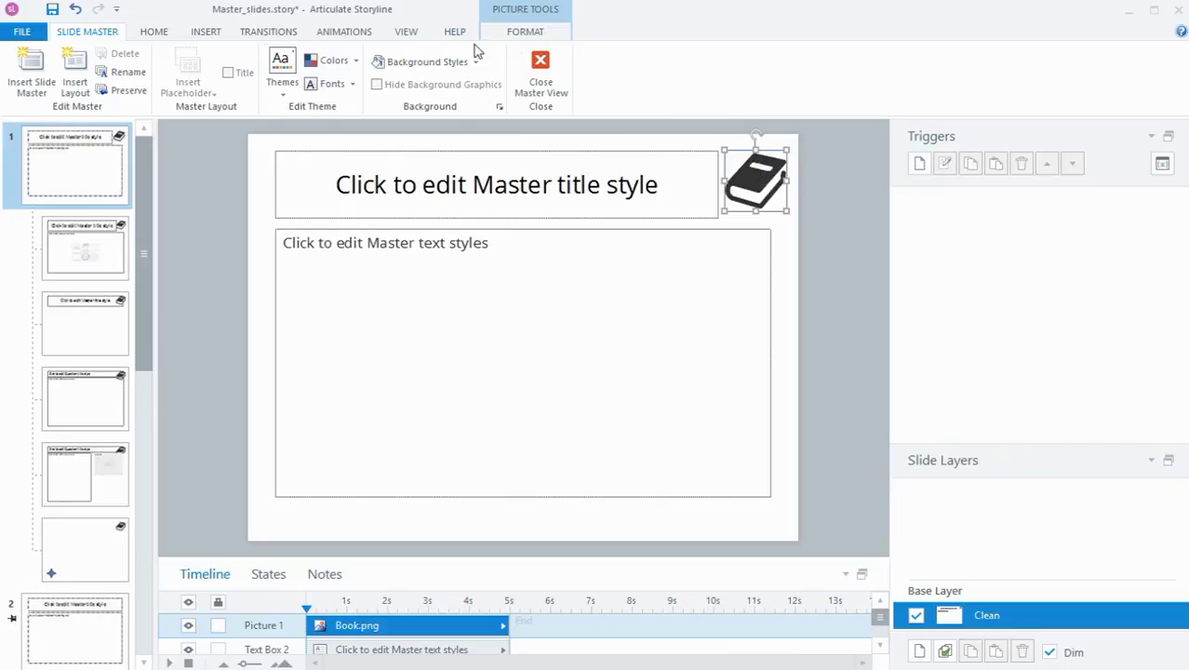
{"action": "left_click", "coordinate": [521, 32]}
{"action": "left_click", "coordinate": [126, 51]}
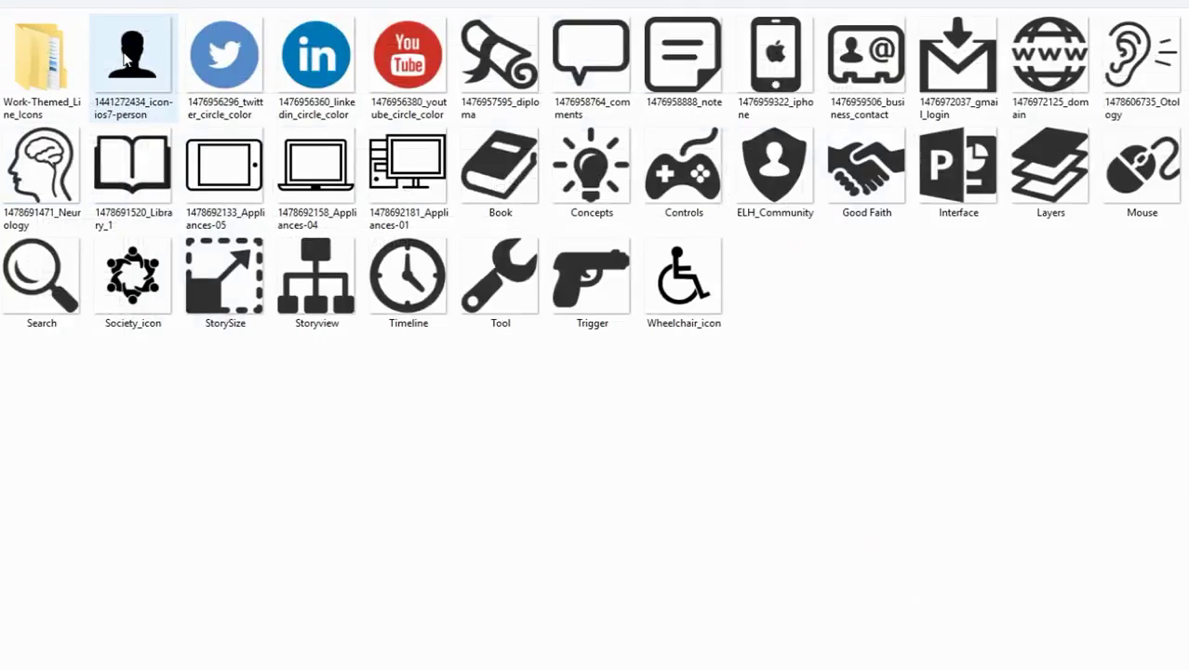
{"action": "double_click", "coordinate": [683, 56]}
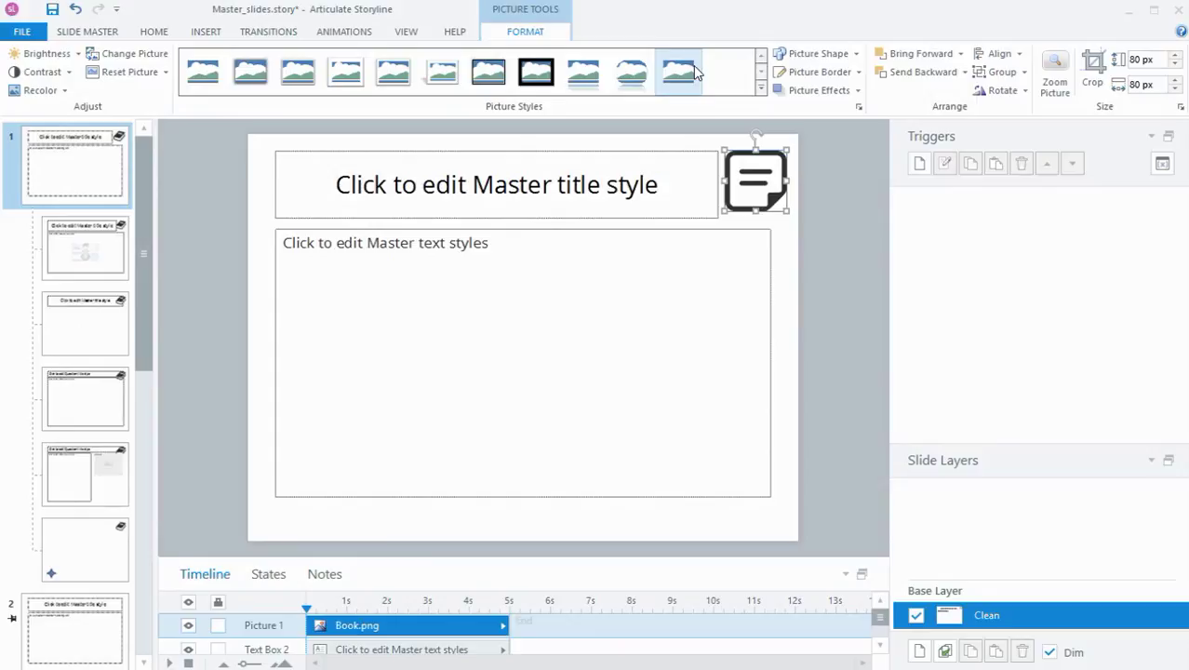
Leave the master view, open slide 1.1 and try to select the note picture inherited from the master
{"action": "left_click", "coordinate": [88, 31]}
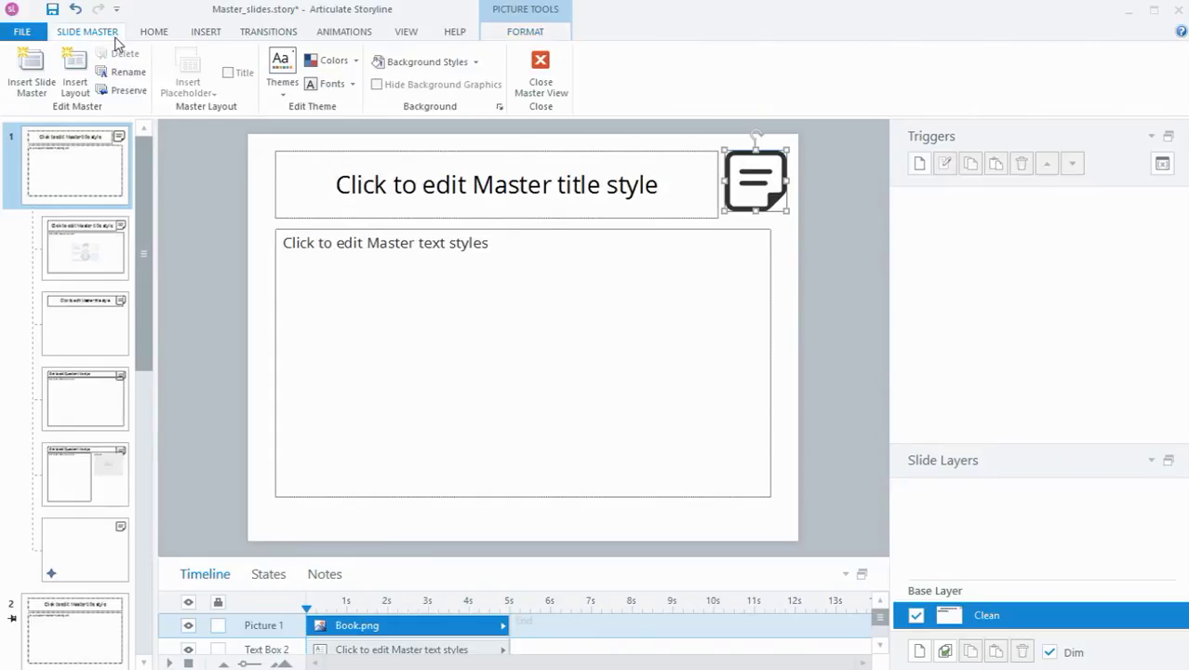
{"action": "left_click", "coordinate": [539, 67]}
{"action": "left_click", "coordinate": [90, 262]}
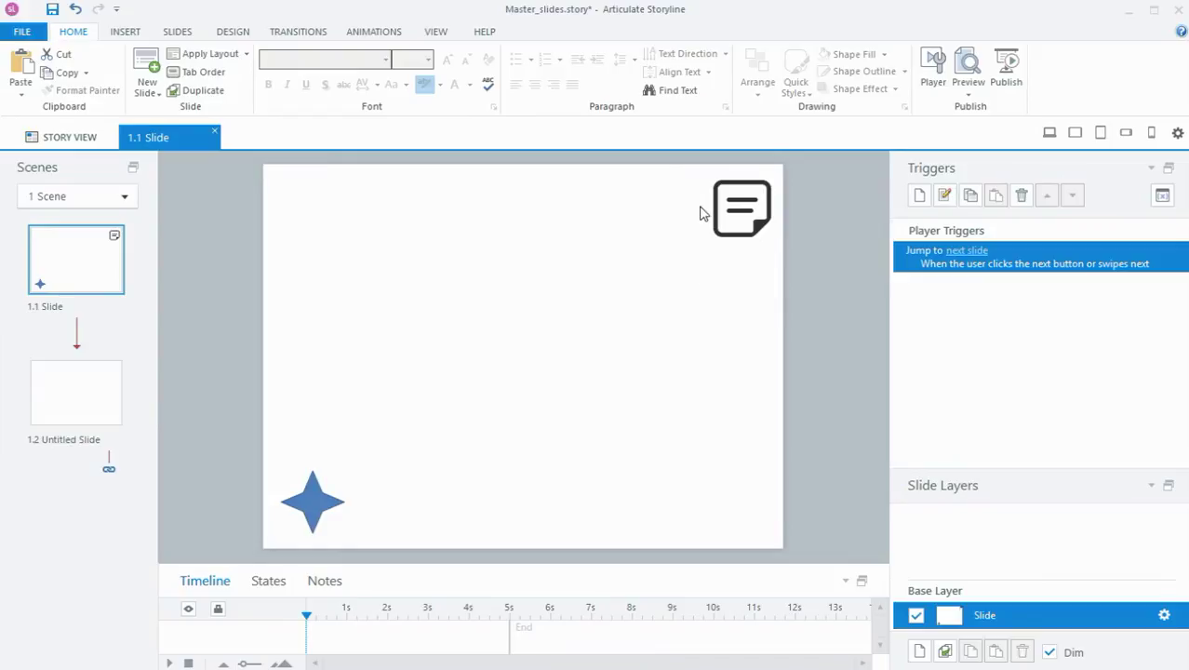
{"action": "left_click_drag", "start_coordinate": [705, 194], "coordinate": [780, 255]}
{"action": "left_click_drag", "start_coordinate": [748, 201], "coordinate": [781, 272]}
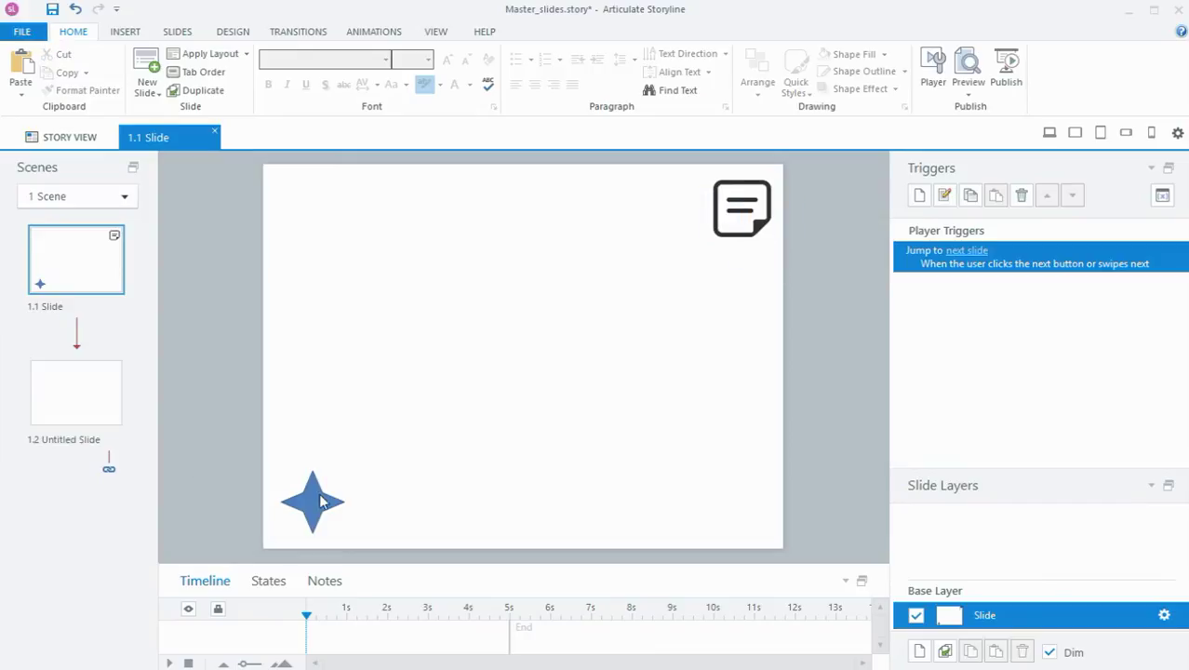